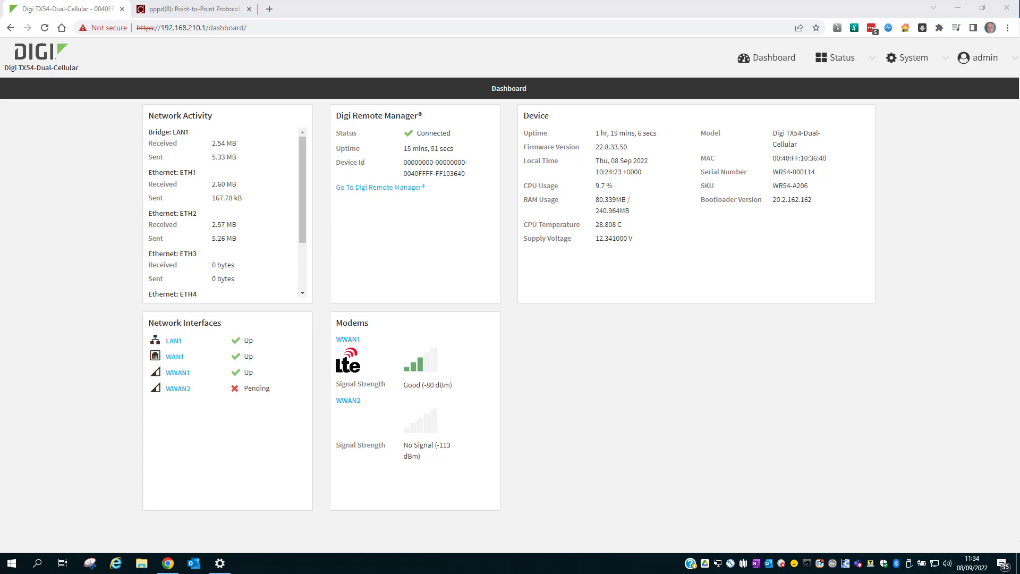
# In Device Configuration, add a firewall zone named L2TP under Firewall > Zones.
pyautogui.click(895, 59)
pyautogui.click(740, 111)
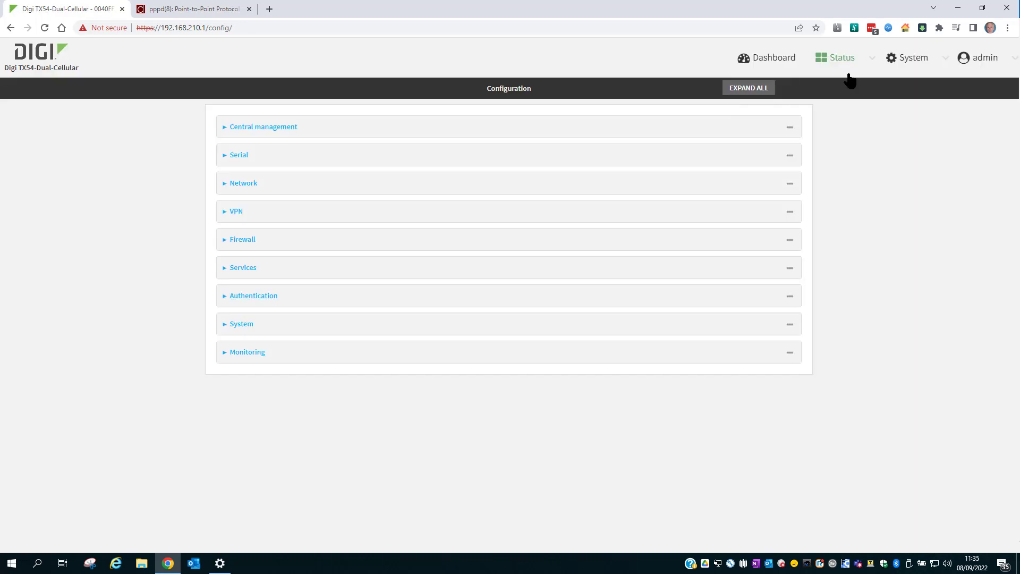
pyautogui.click(569, 243)
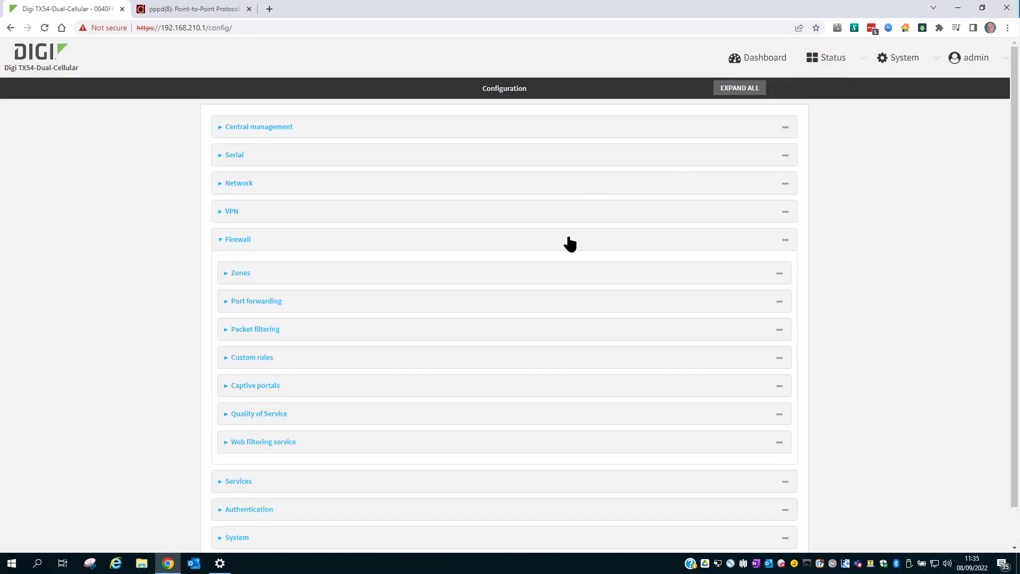
pyautogui.click(549, 280)
pyautogui.scroll(-4, 547, 285)
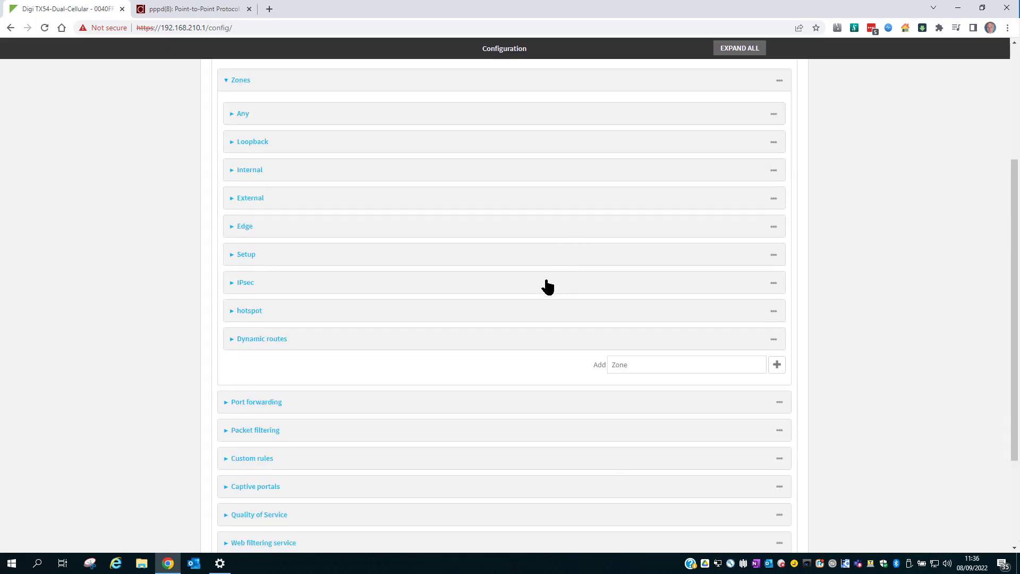
pyautogui.click(651, 346)
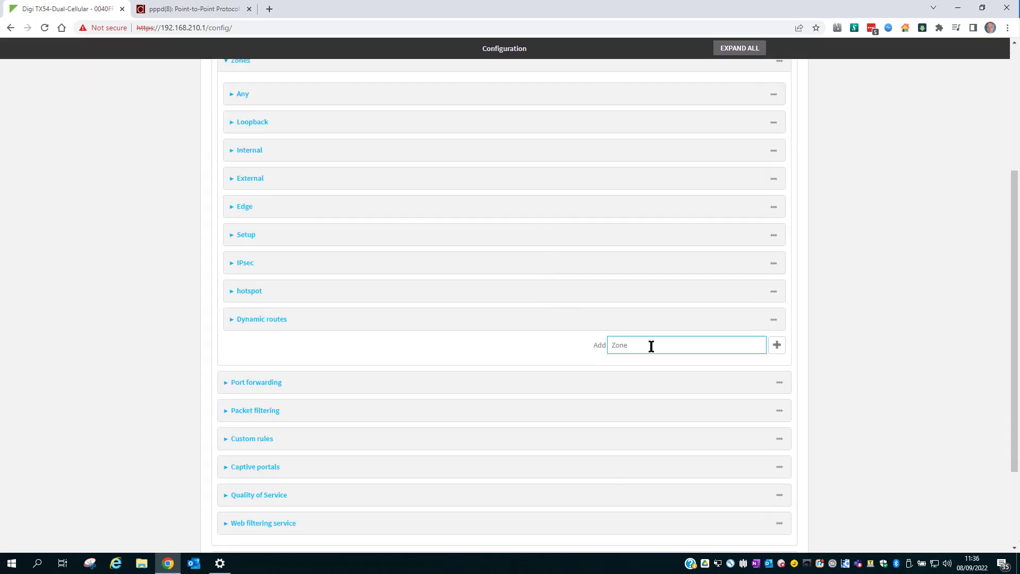
pyautogui.write('L2tP')
pyautogui.click(776, 345)
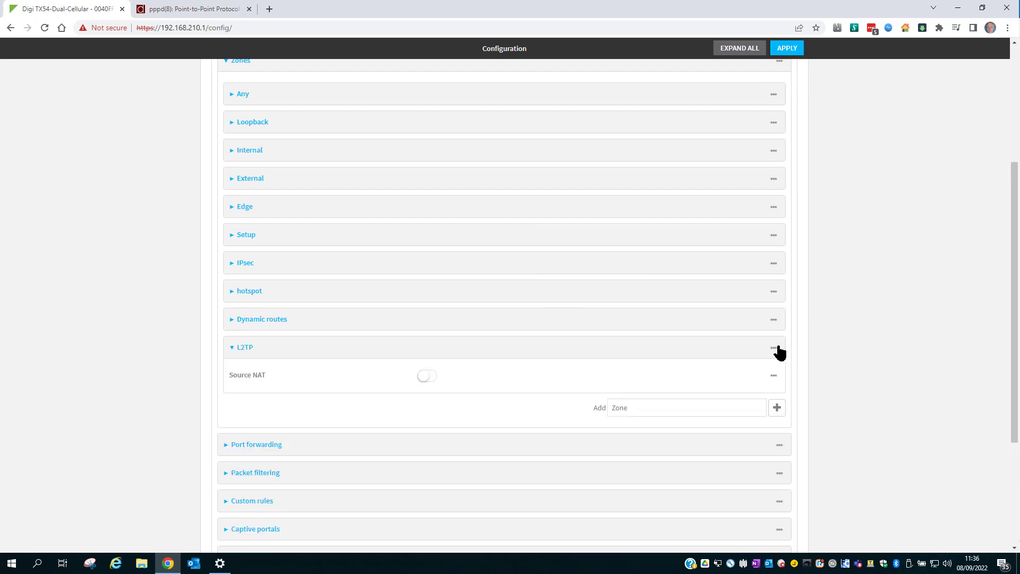
pyautogui.scroll(-3, 360, 258)
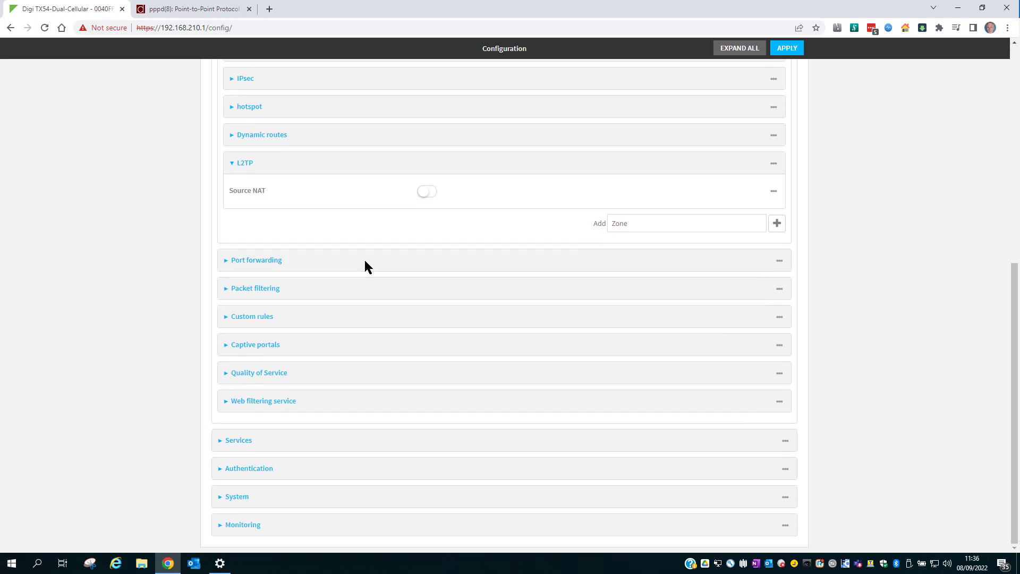
# Add packet filter 'L2TP to Internal' with source zone L2TP and destination zone Internal.
pyautogui.click(381, 292)
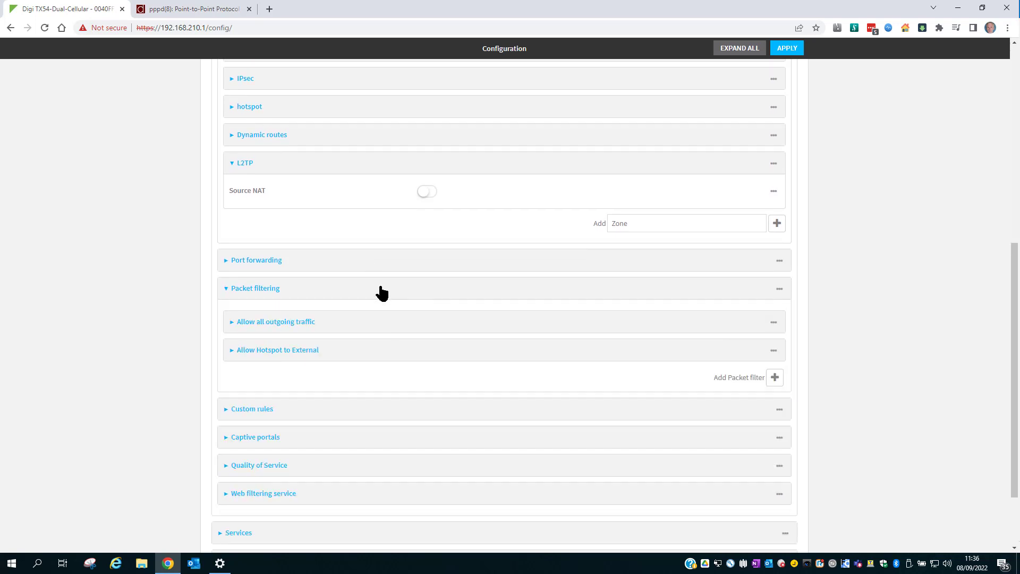
pyautogui.click(775, 379)
pyautogui.scroll(-2, 420, 414)
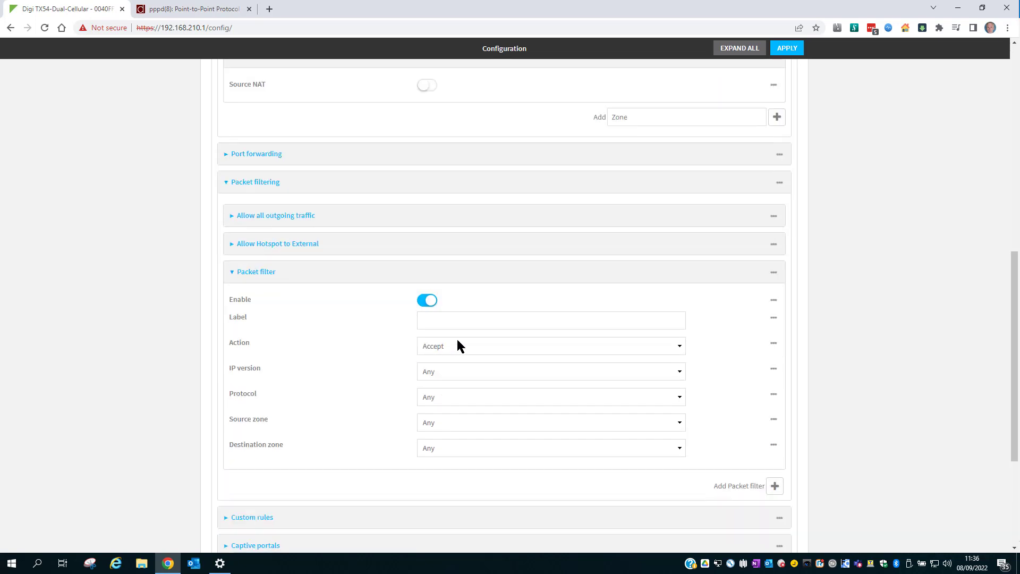
pyautogui.click(450, 319)
pyautogui.write('L2')
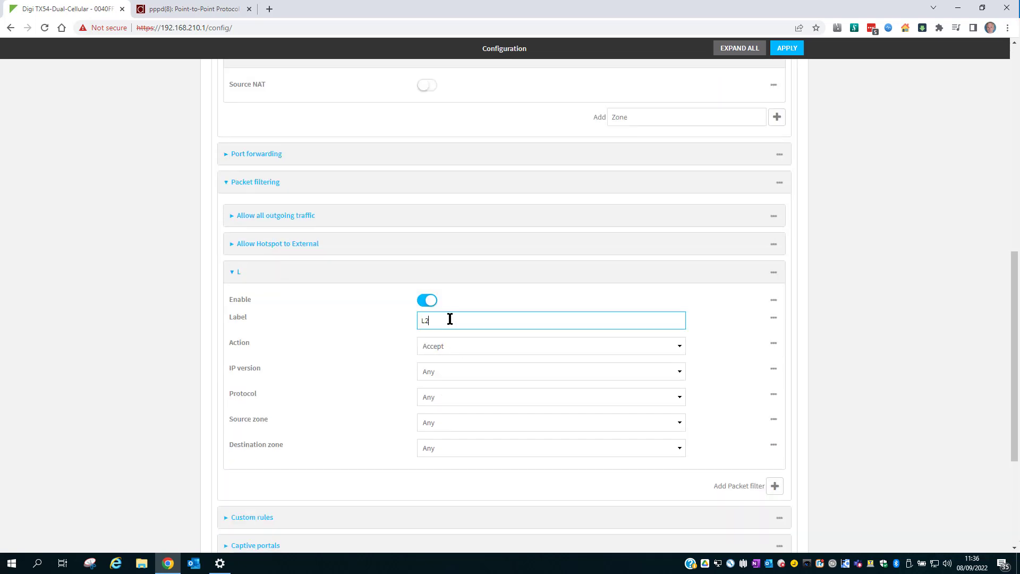
pyautogui.write('TP to Internal')
pyautogui.click(450, 423)
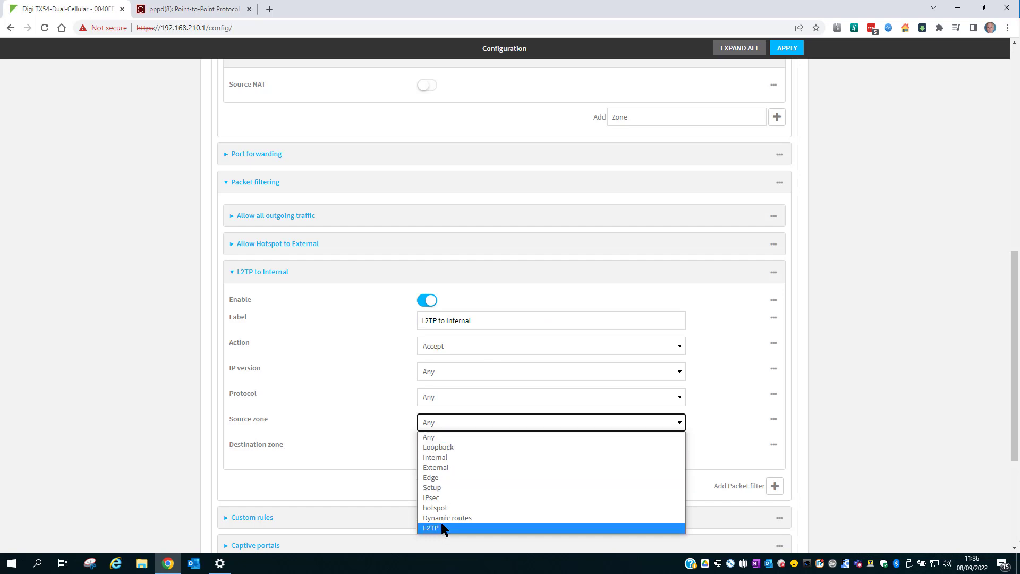
pyautogui.click(441, 526)
pyautogui.click(451, 446)
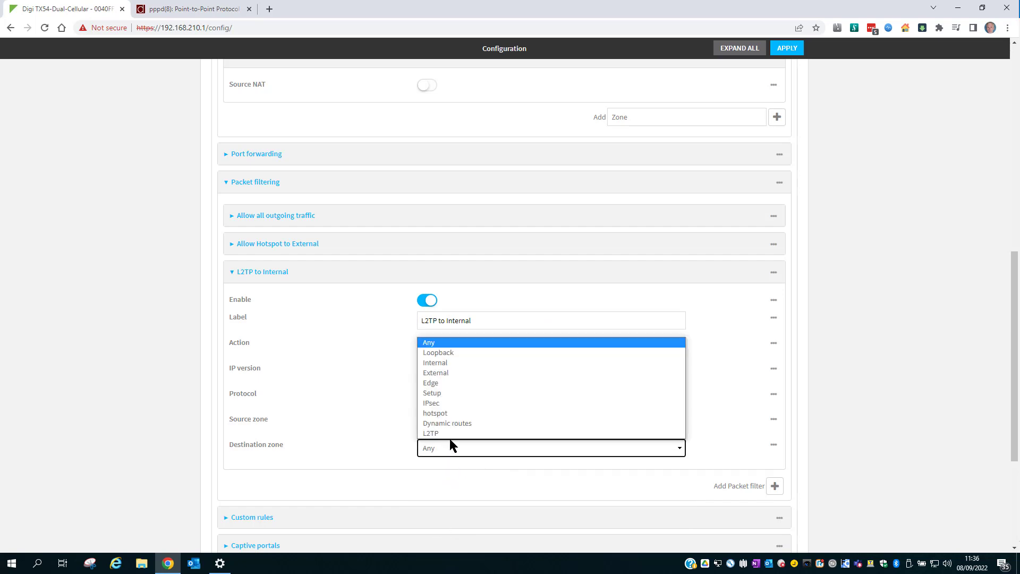
pyautogui.click(447, 362)
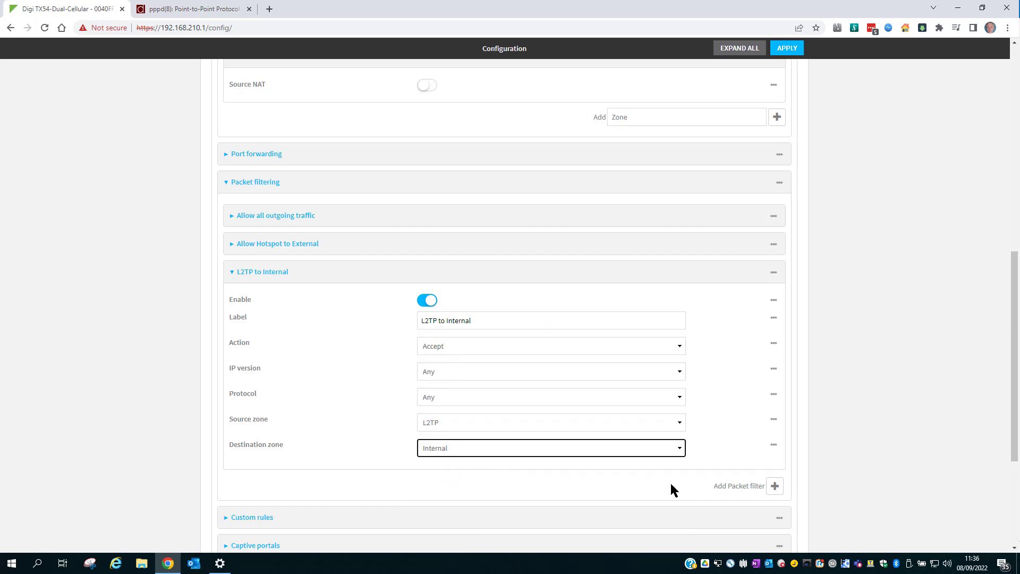
pyautogui.click(775, 486)
# Label the second packet filter 'L2TP to External', source zone L2TP, destination zone External.
pyautogui.scroll(-3, 484, 462)
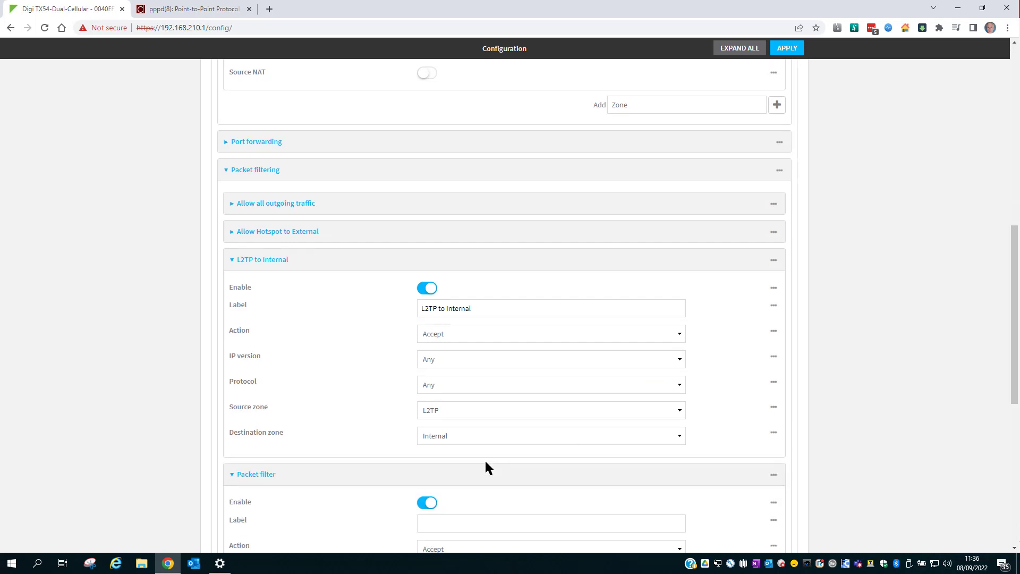
pyautogui.click(453, 376)
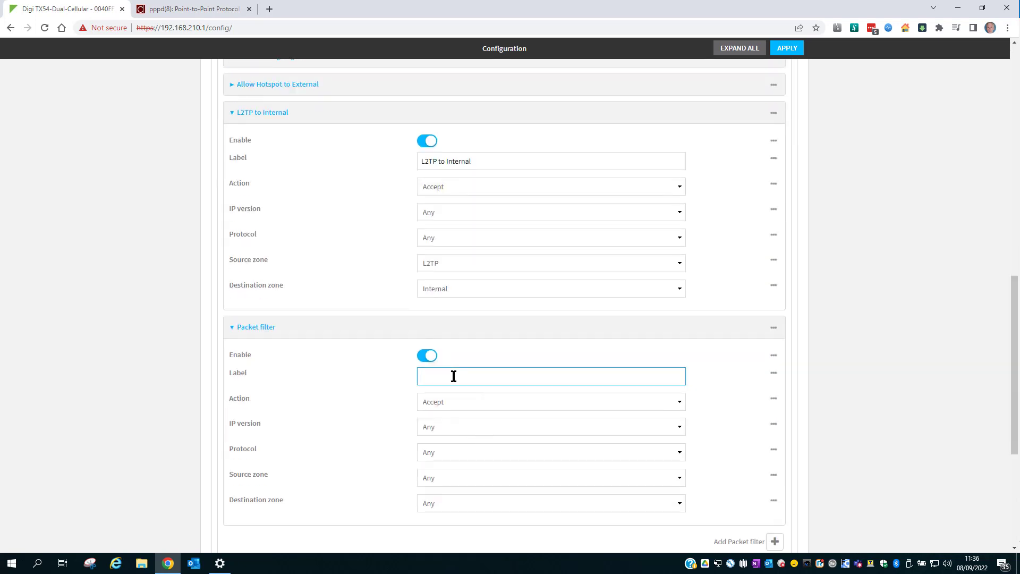
pyautogui.write('L2TP to External')
pyautogui.click(443, 478)
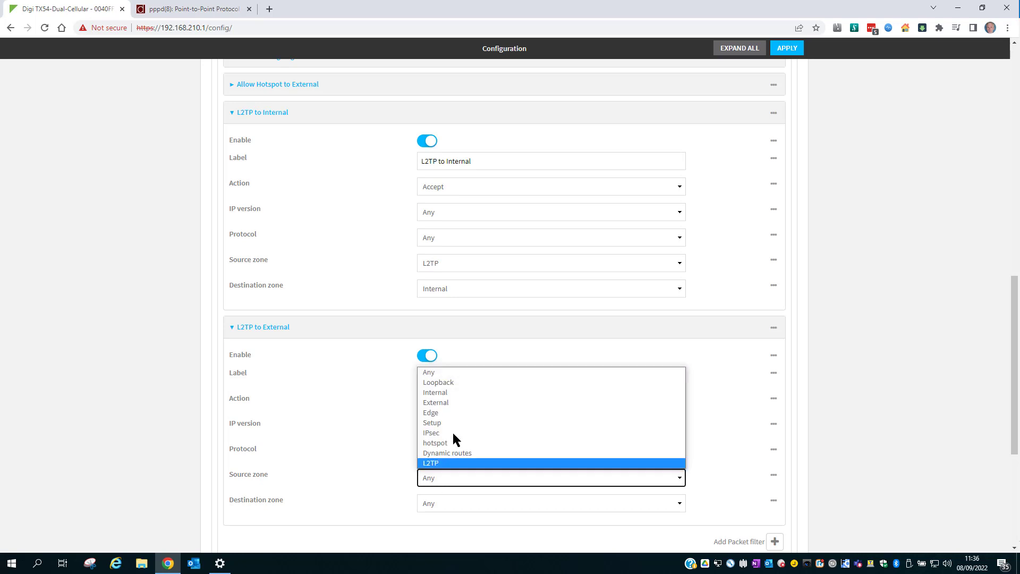
pyautogui.click(448, 464)
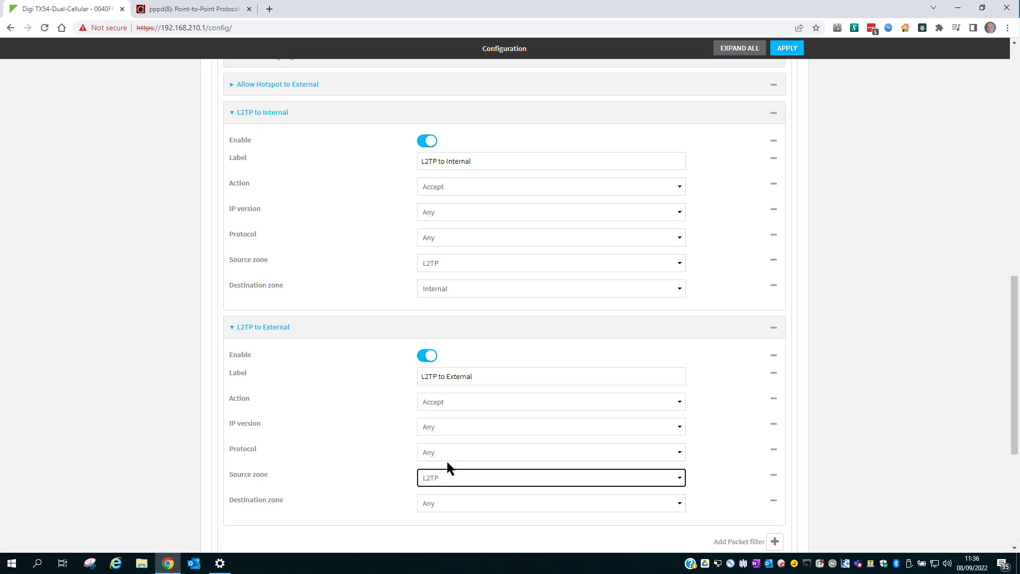
pyautogui.click(444, 498)
pyautogui.click(450, 428)
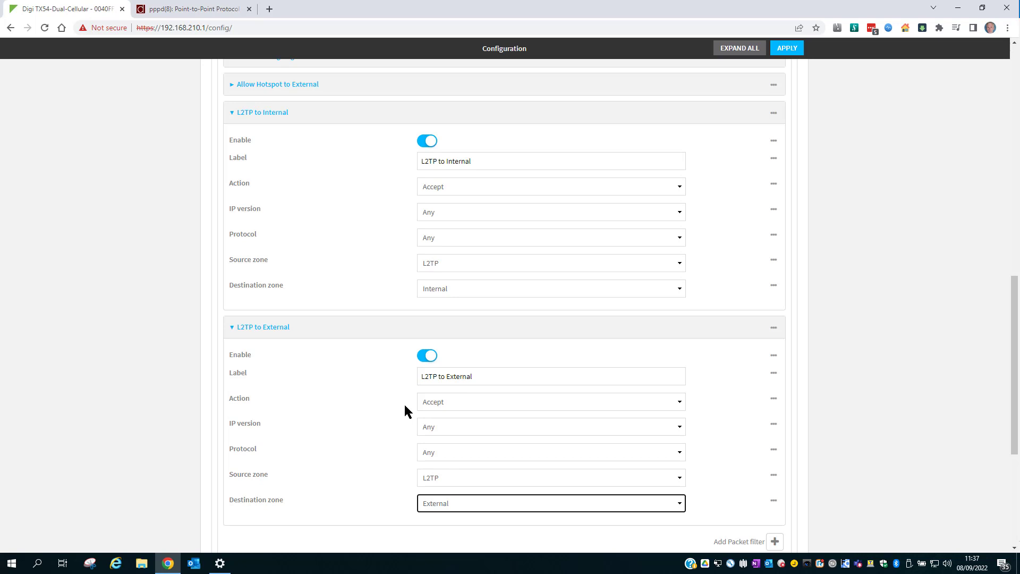
pyautogui.click(364, 116)
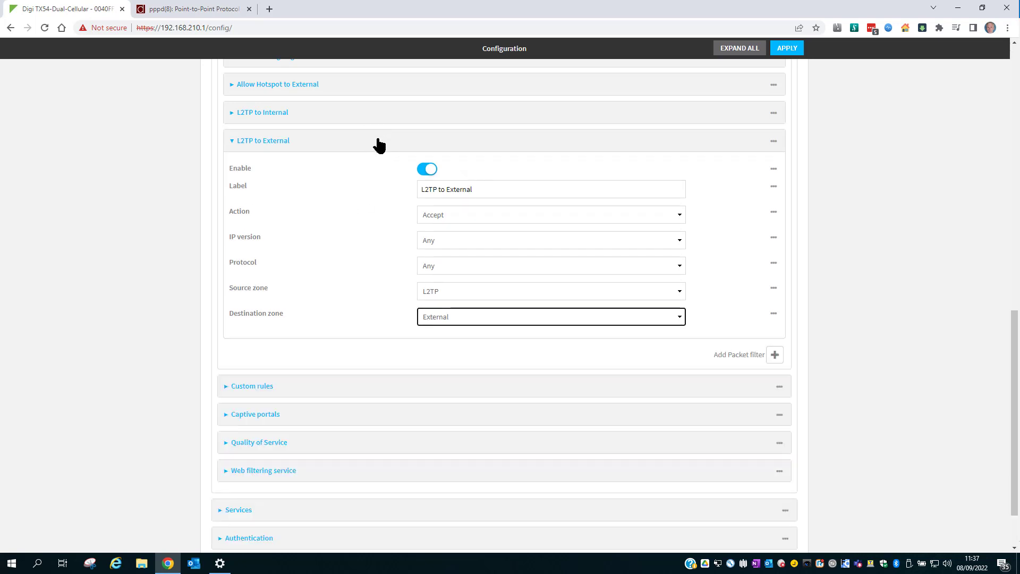
# Add an IPsec tunnel named IPsecL2TP under VPN > IPsec > Tunnels.
pyautogui.click(375, 142)
pyautogui.scroll(15, 366, 151)
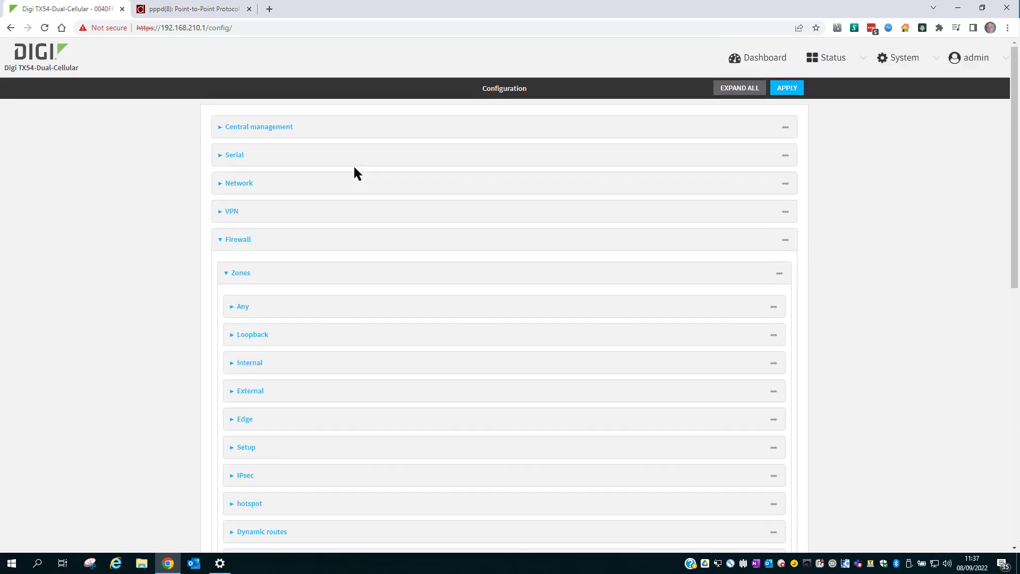
pyautogui.click(416, 212)
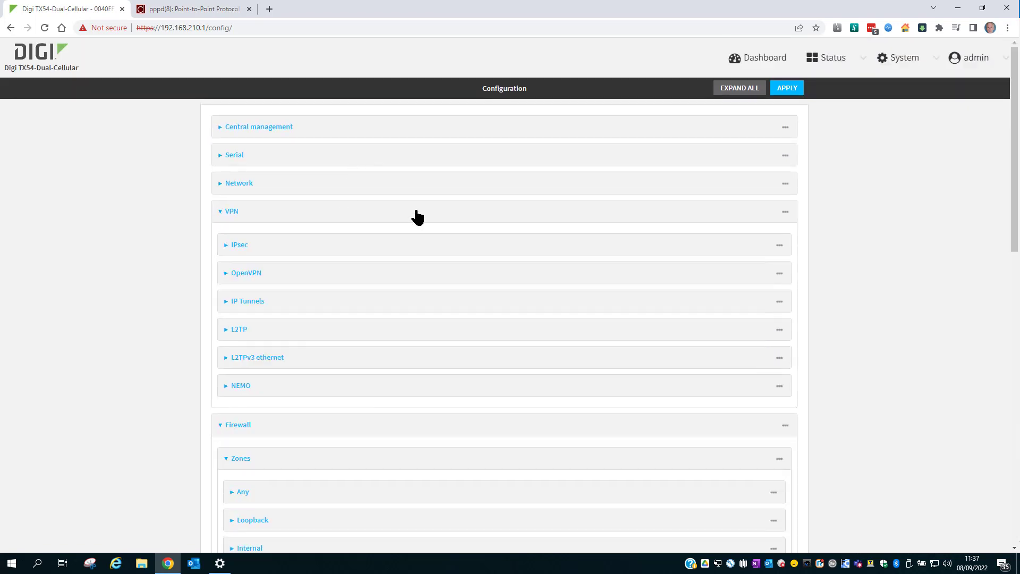
pyautogui.click(413, 250)
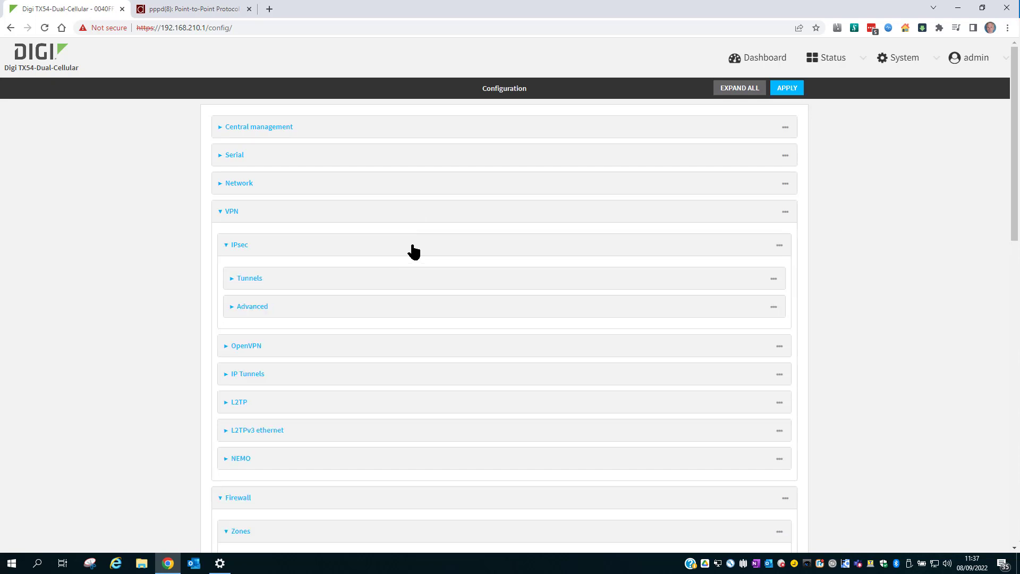
pyautogui.click(415, 284)
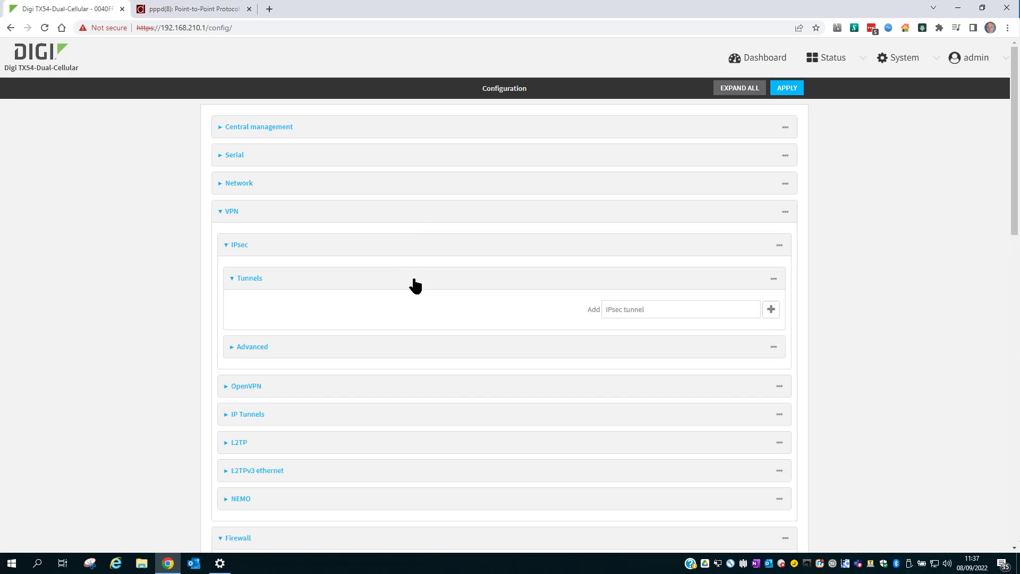
pyautogui.click(645, 306)
pyautogui.write('IPsecL2')
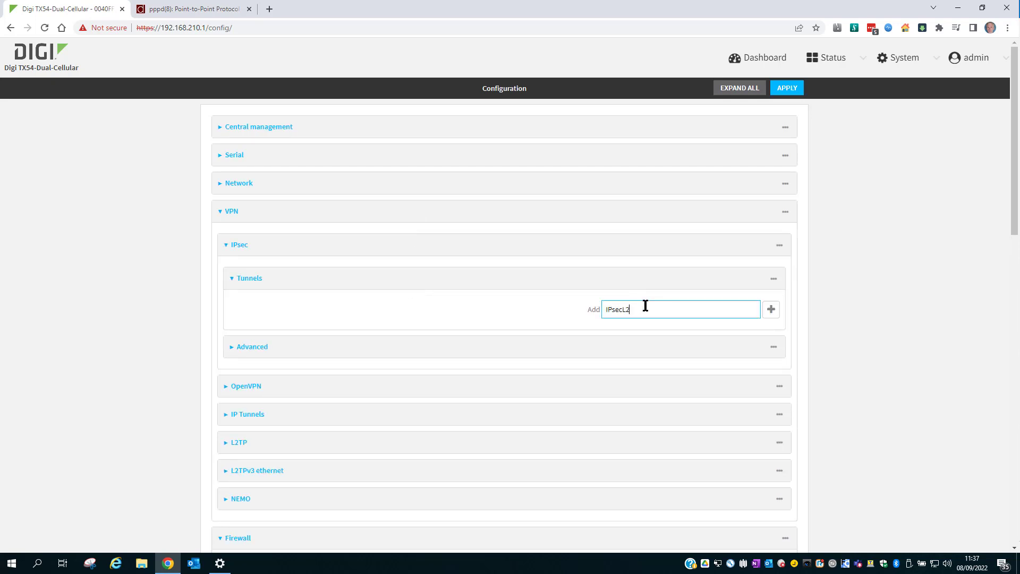
pyautogui.write('TP')
pyautogui.click(771, 310)
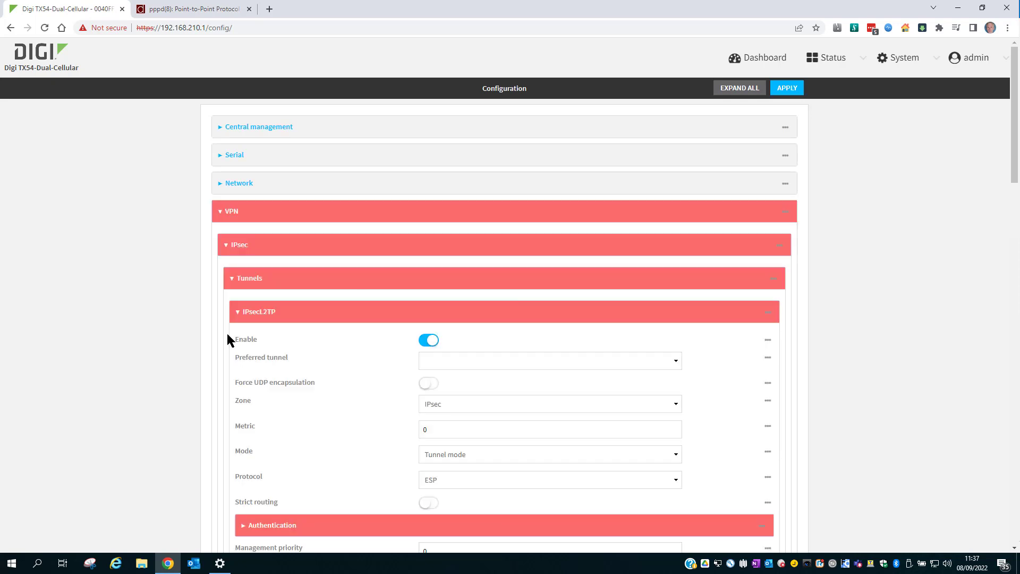
# Set the IPsecL2TP tunnel mode to Transport mode.
pyautogui.scroll(-3, 351, 375)
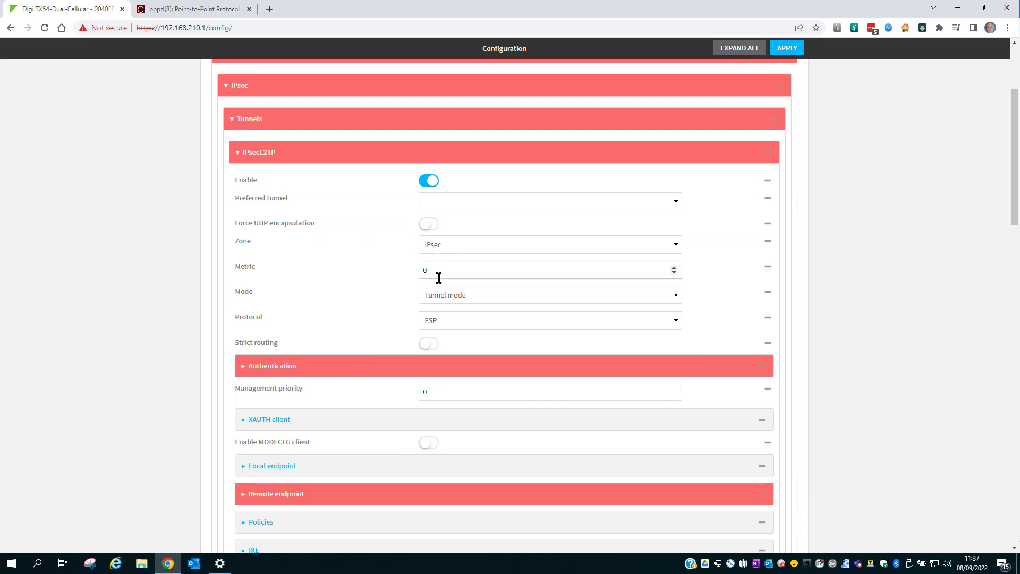
pyautogui.click(447, 295)
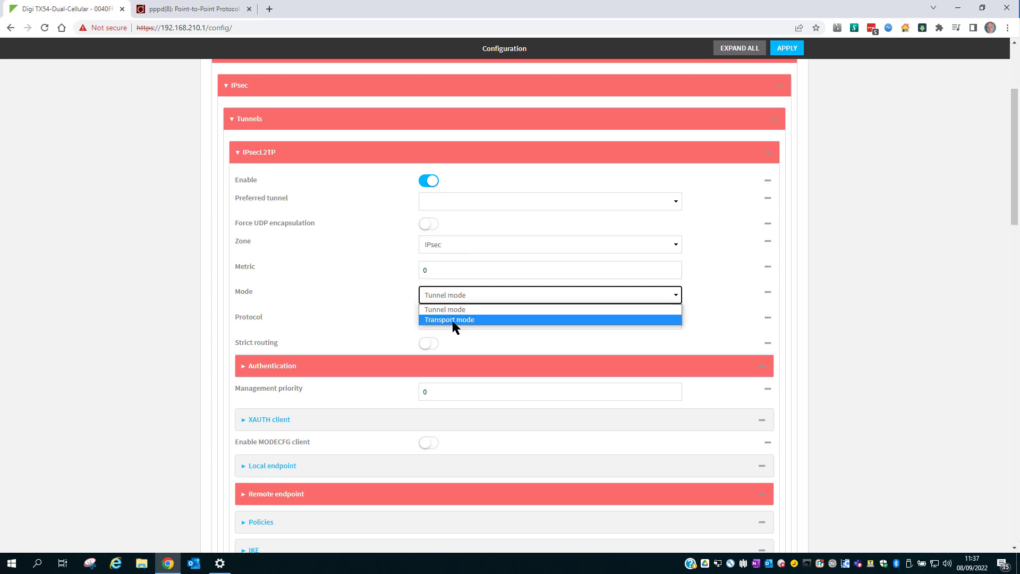
pyautogui.click(451, 319)
pyautogui.scroll(-2, 451, 324)
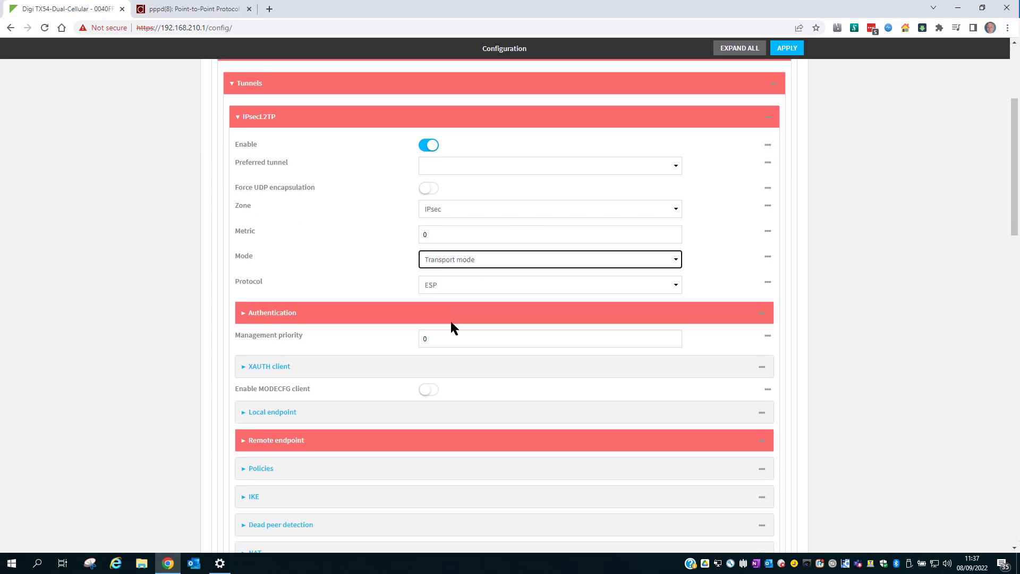
# Enter the tunnel's pre-shared key in Authentication, check it in plain text, then mask it.
pyautogui.click(428, 244)
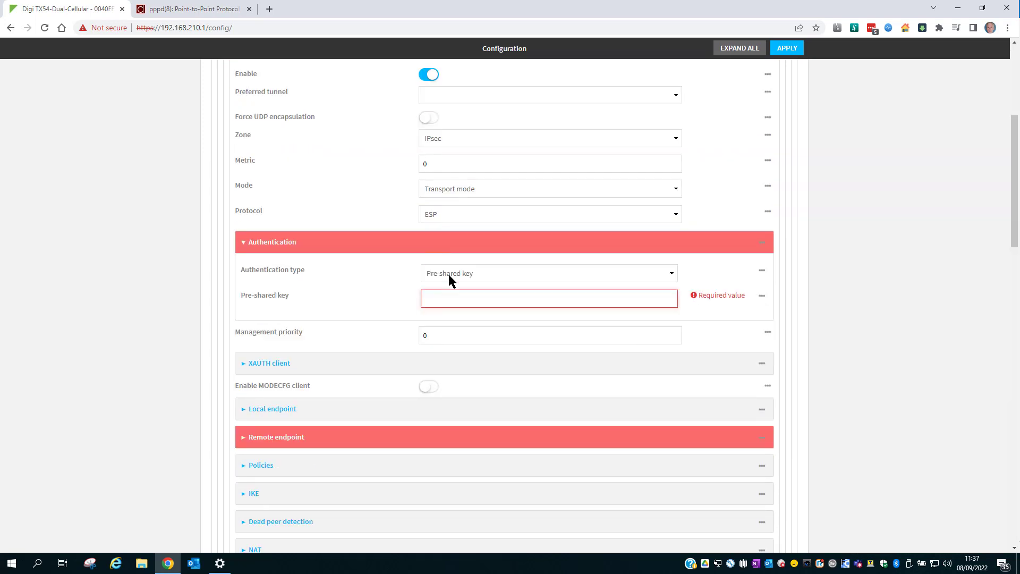
pyautogui.click(454, 303)
pyautogui.write('•••••••••')
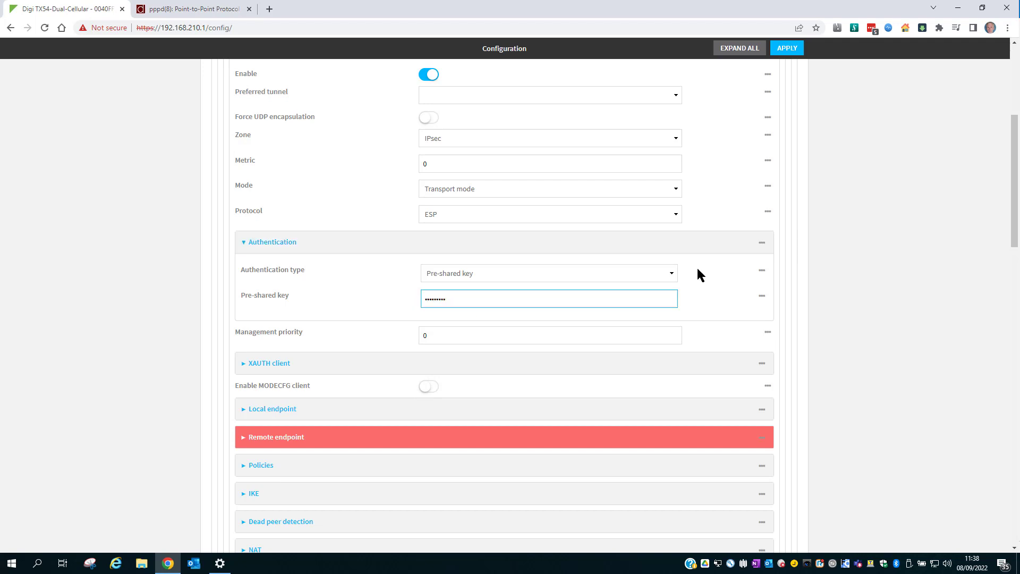
pyautogui.click(702, 310)
pyautogui.click(699, 307)
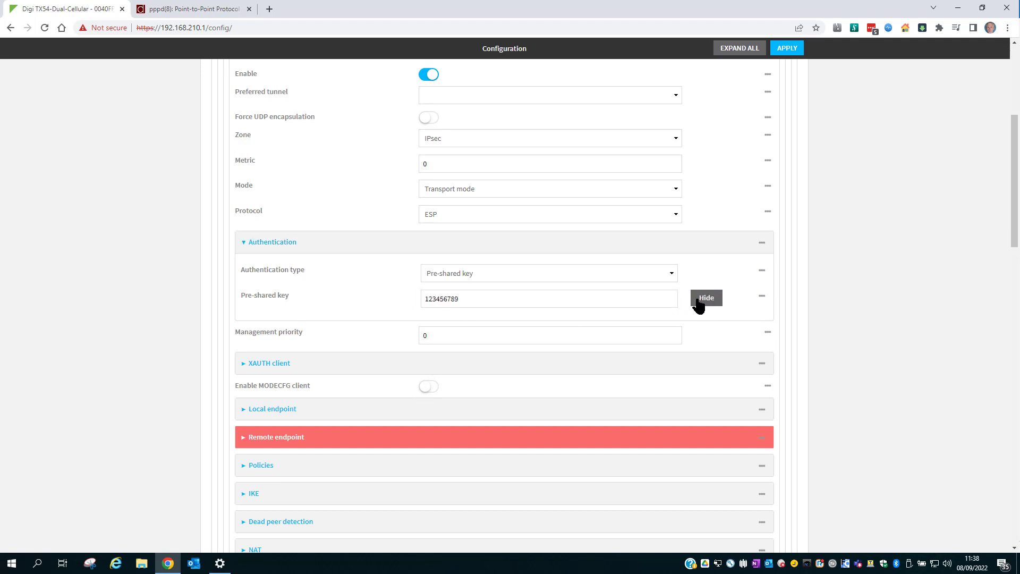
pyautogui.click(699, 306)
pyautogui.scroll(-3, 319, 297)
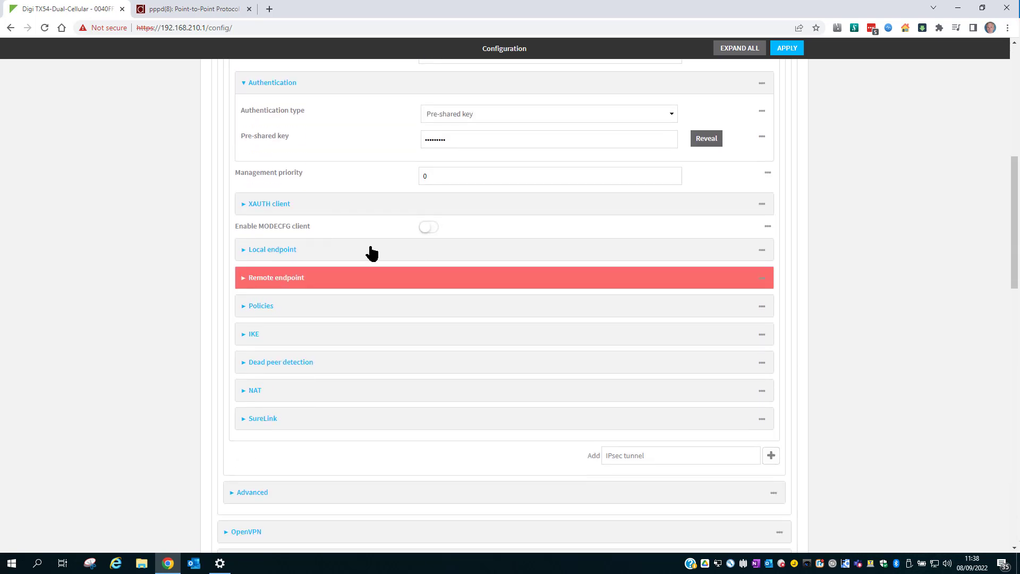
# Set the local endpoint type to Interface using WAN1.
pyautogui.click(371, 251)
pyautogui.click(457, 281)
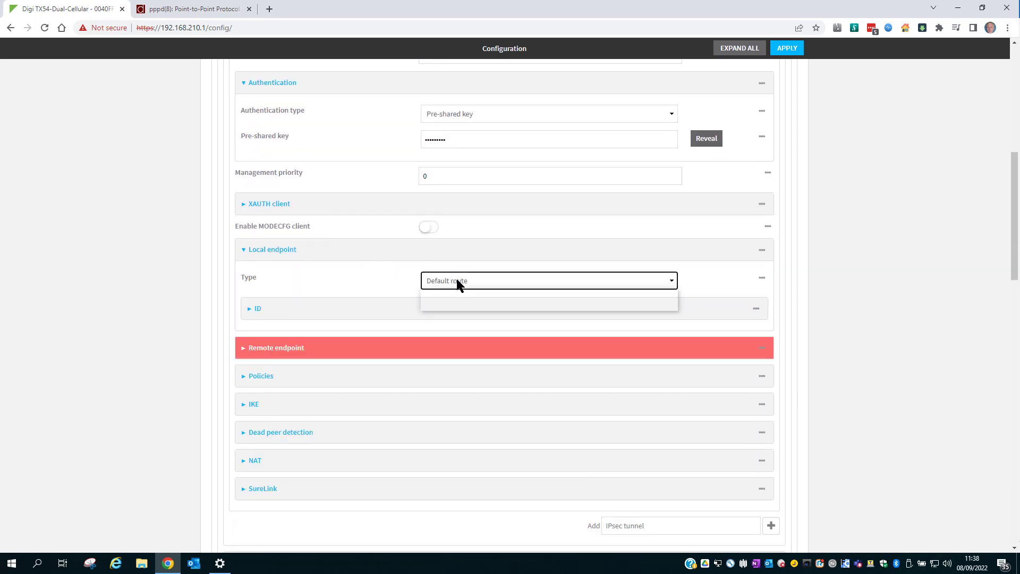
pyautogui.click(452, 303)
pyautogui.click(452, 305)
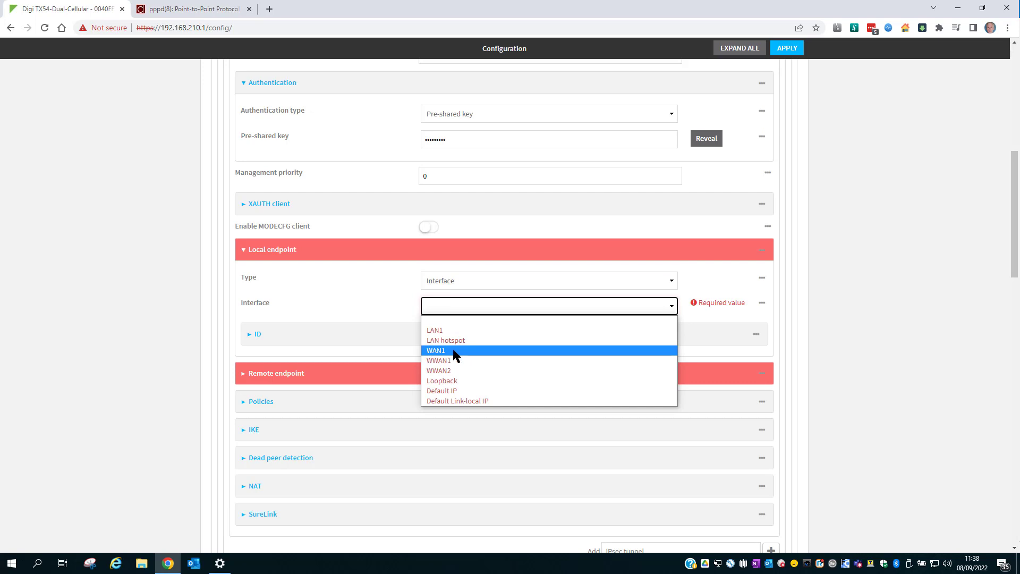
pyautogui.click(453, 350)
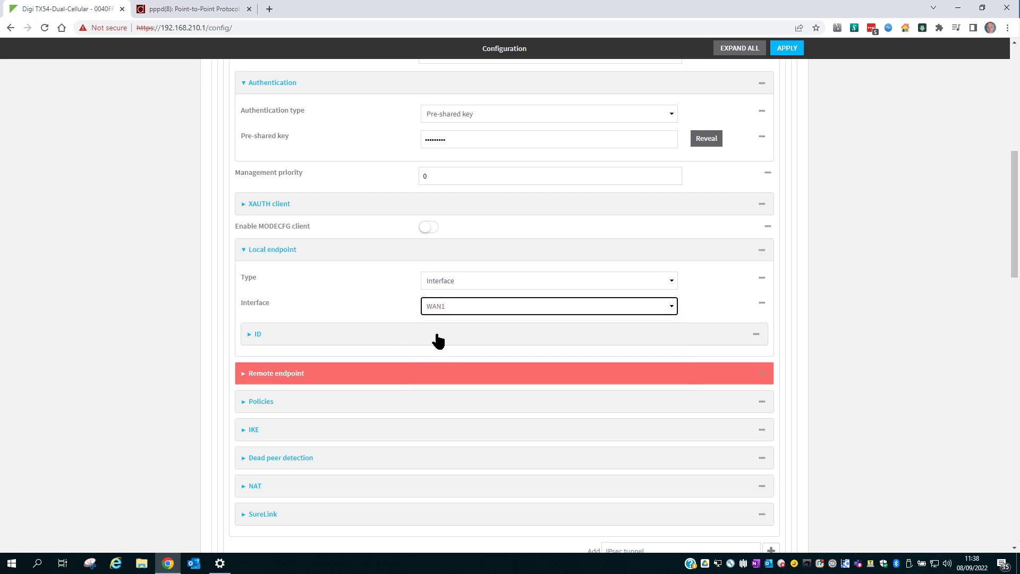
pyautogui.click(436, 335)
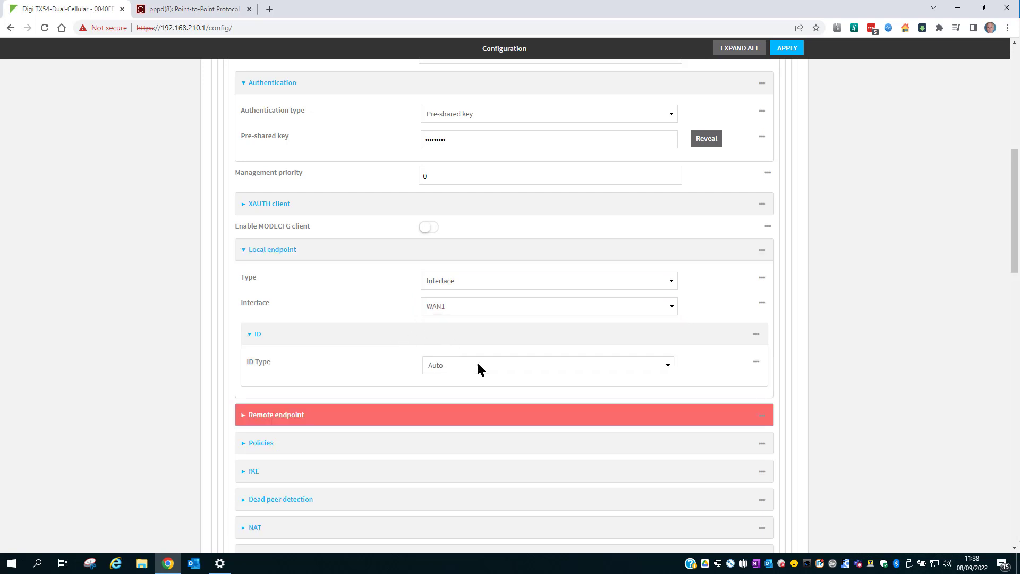
pyautogui.scroll(-4, 460, 361)
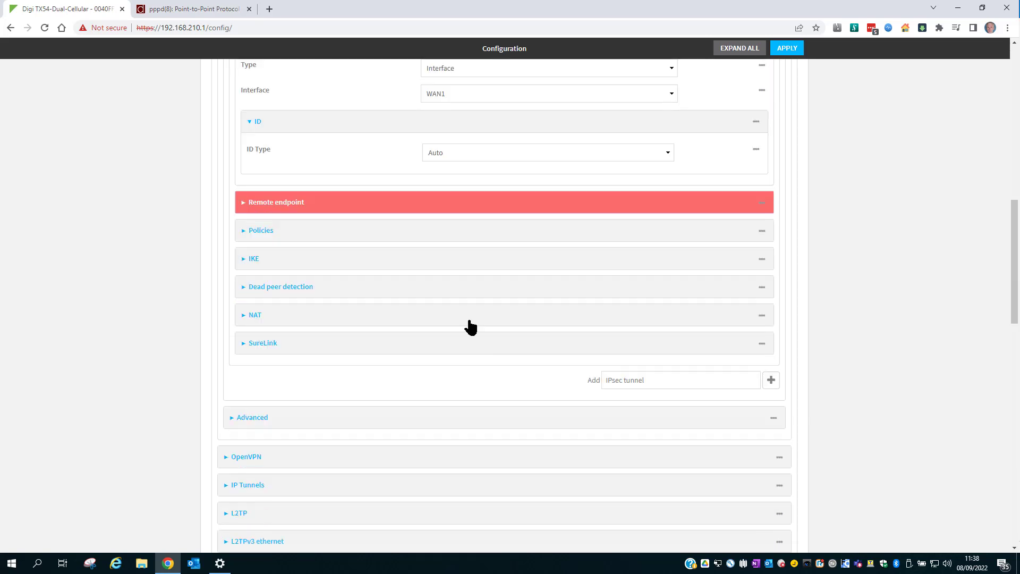
# Add 'any' as the remote endpoint hostname.
pyautogui.click(433, 212)
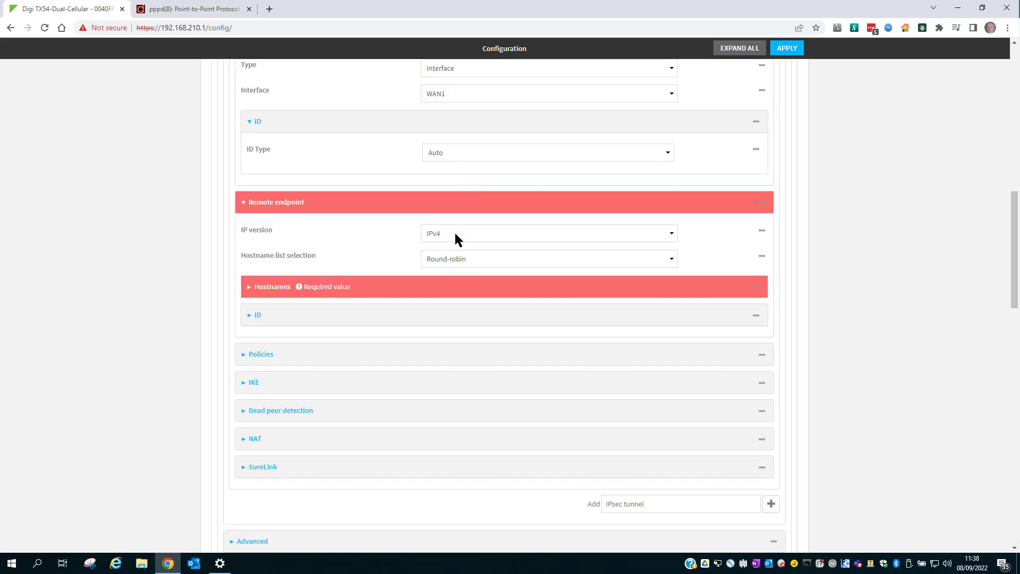
pyautogui.click(429, 291)
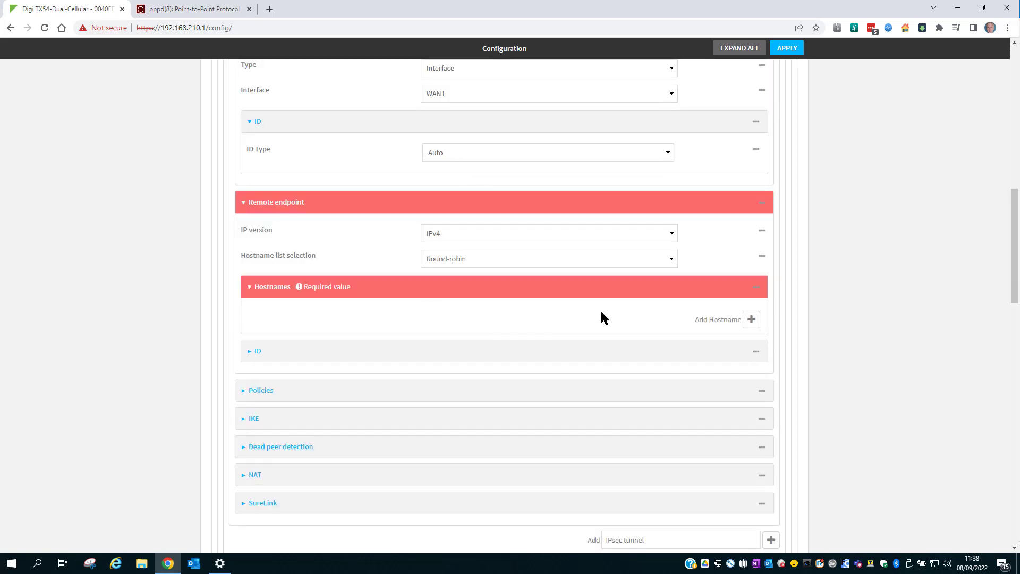
pyautogui.click(751, 319)
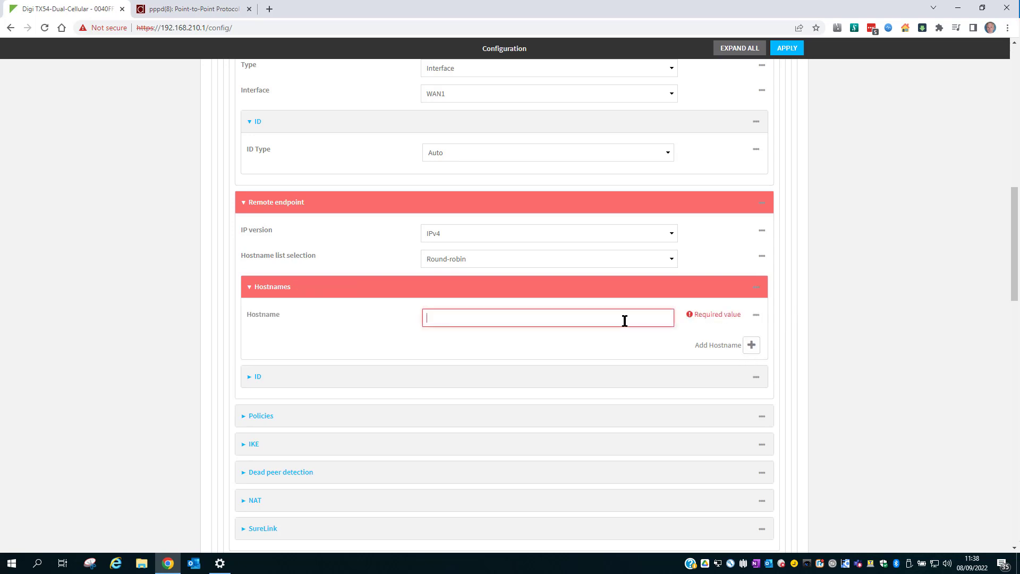
pyautogui.click(448, 319)
pyautogui.write('any')
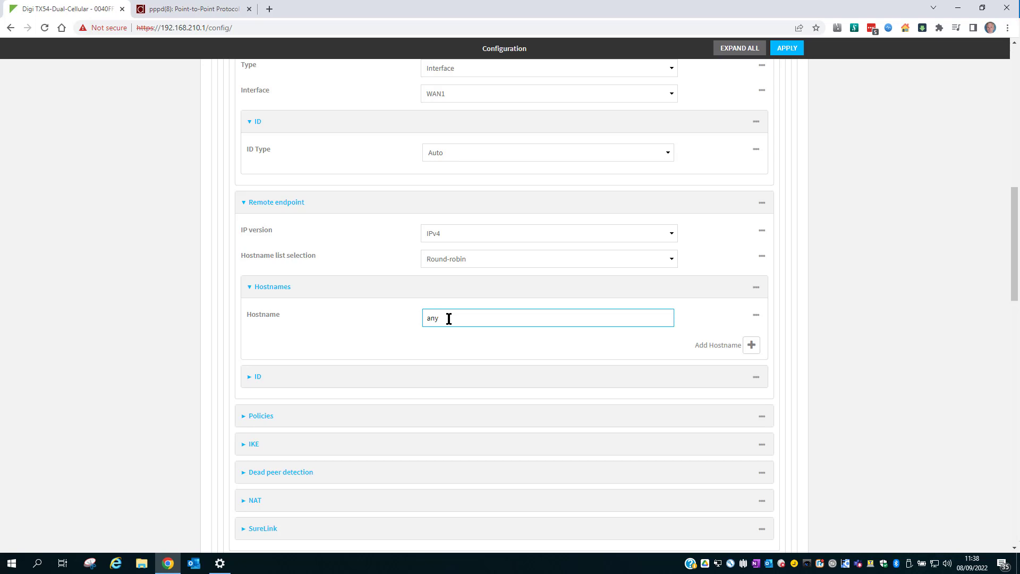
pyautogui.scroll(-3, 451, 292)
pyautogui.click(452, 224)
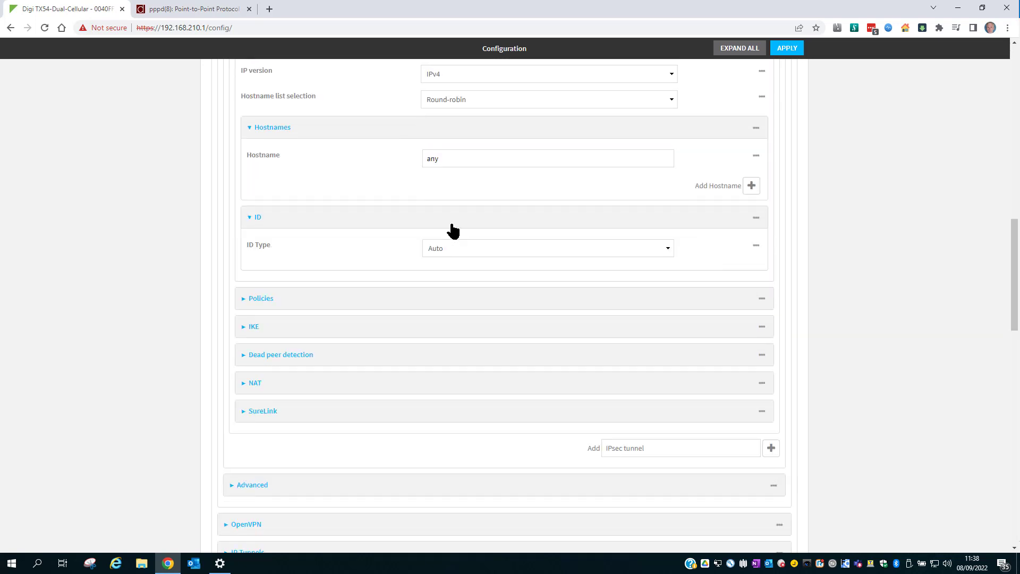
# Add a tunnel policy with local traffic selector WAN1, protocol UDP, port 1701.
pyautogui.click(483, 300)
pyautogui.scroll(-1, 483, 303)
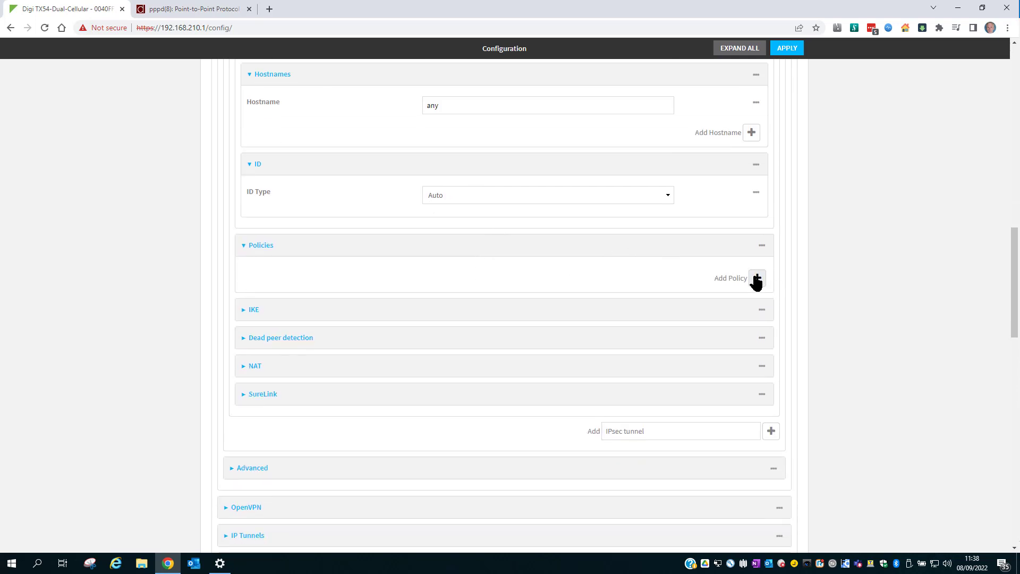
pyautogui.click(756, 279)
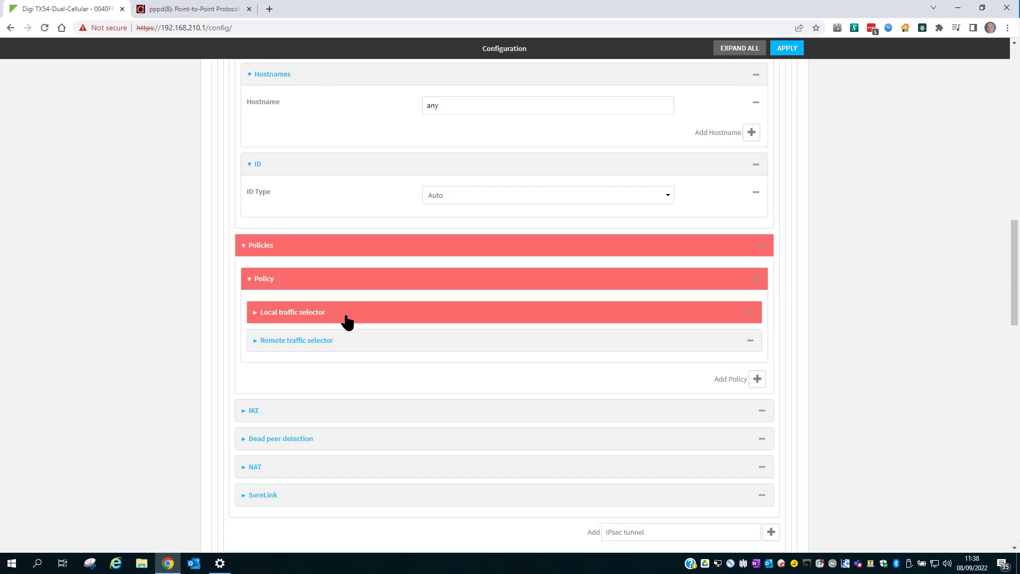
pyautogui.click(347, 319)
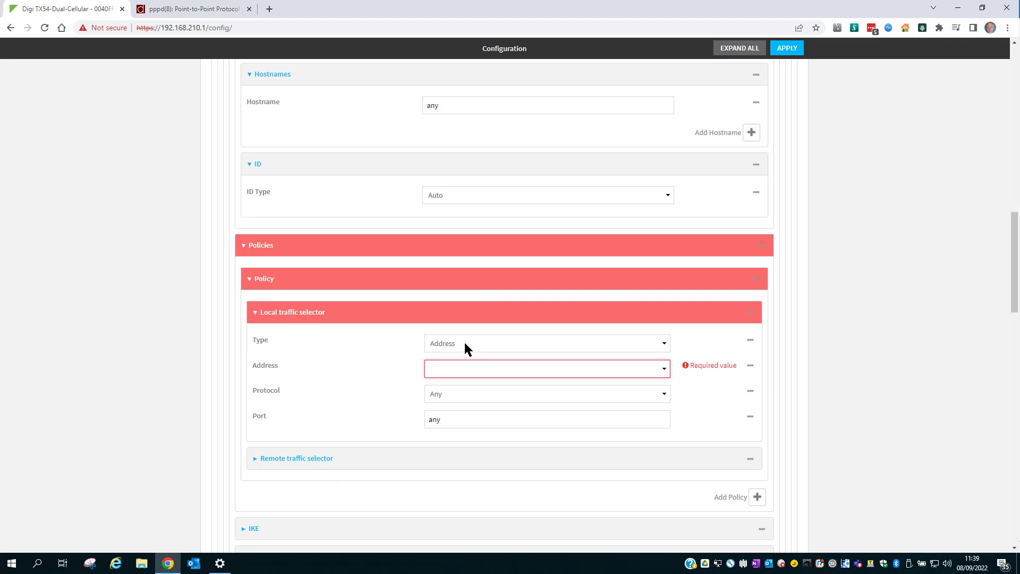
pyautogui.click(452, 367)
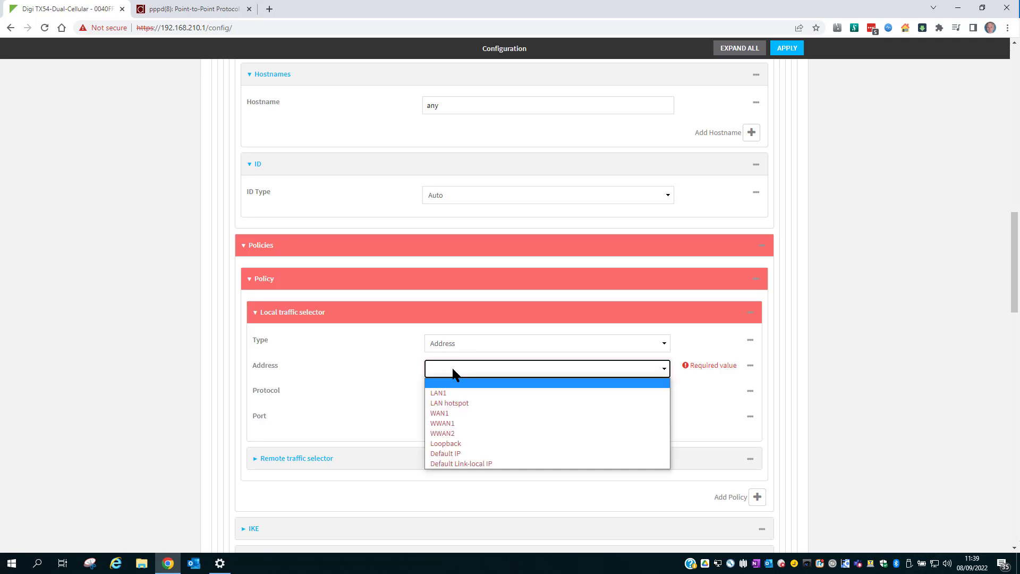
pyautogui.click(454, 413)
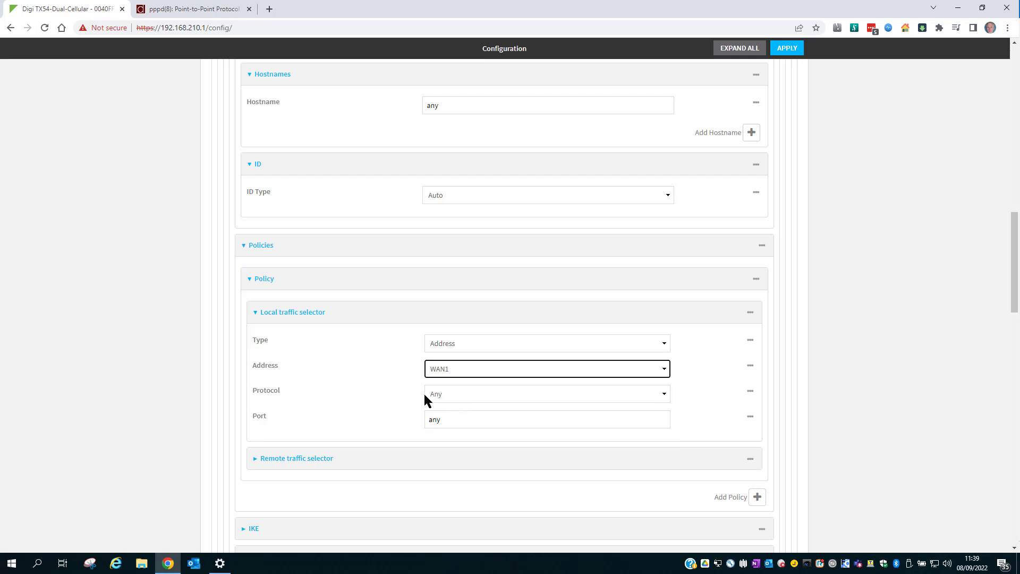
pyautogui.click(452, 393)
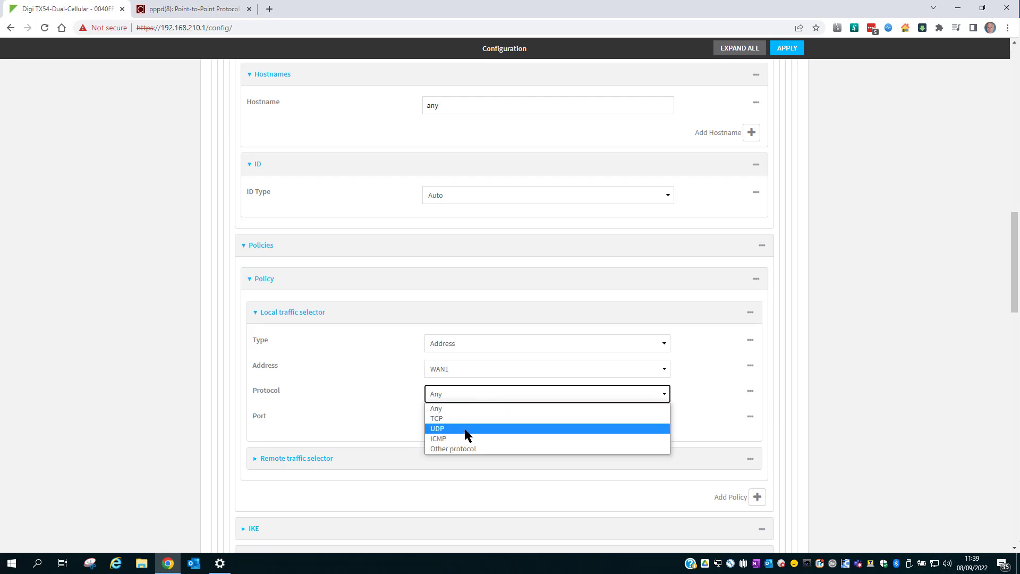
pyautogui.click(465, 433)
pyautogui.doubleClick(444, 421)
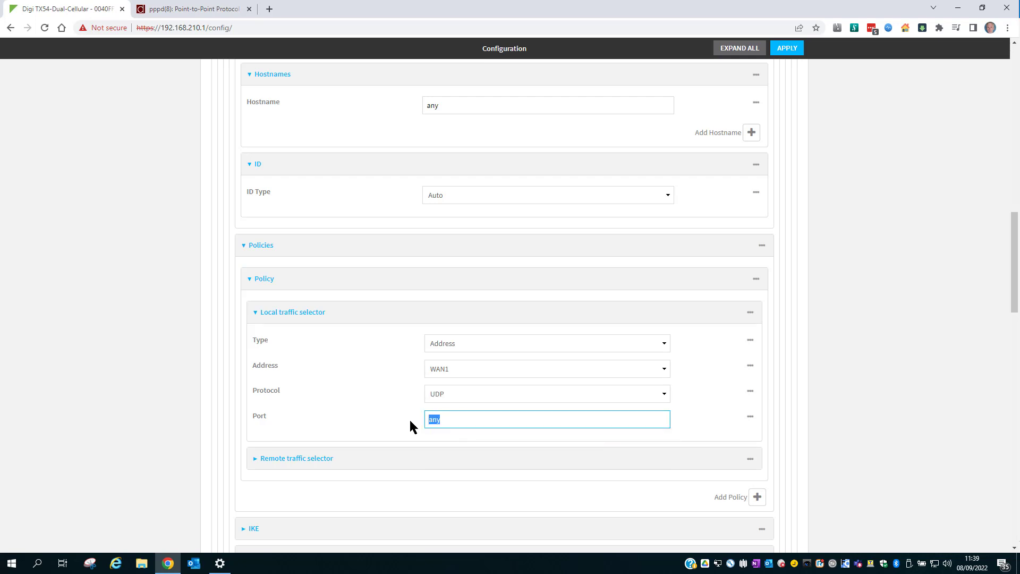
pyautogui.write('1701')
pyautogui.scroll(-3, 409, 421)
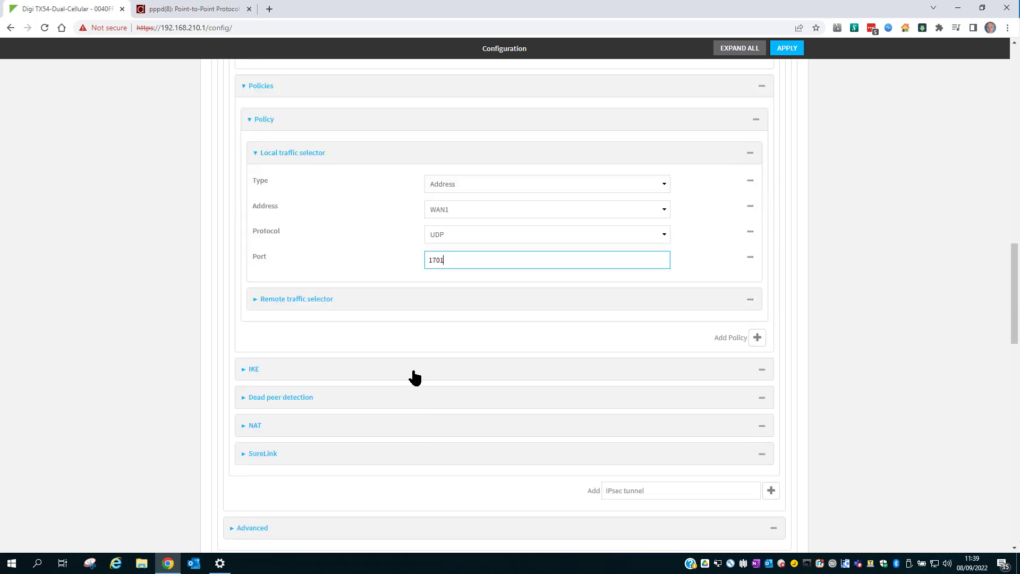
# Set the policy's remote traffic selector protocol to UDP.
pyautogui.click(404, 305)
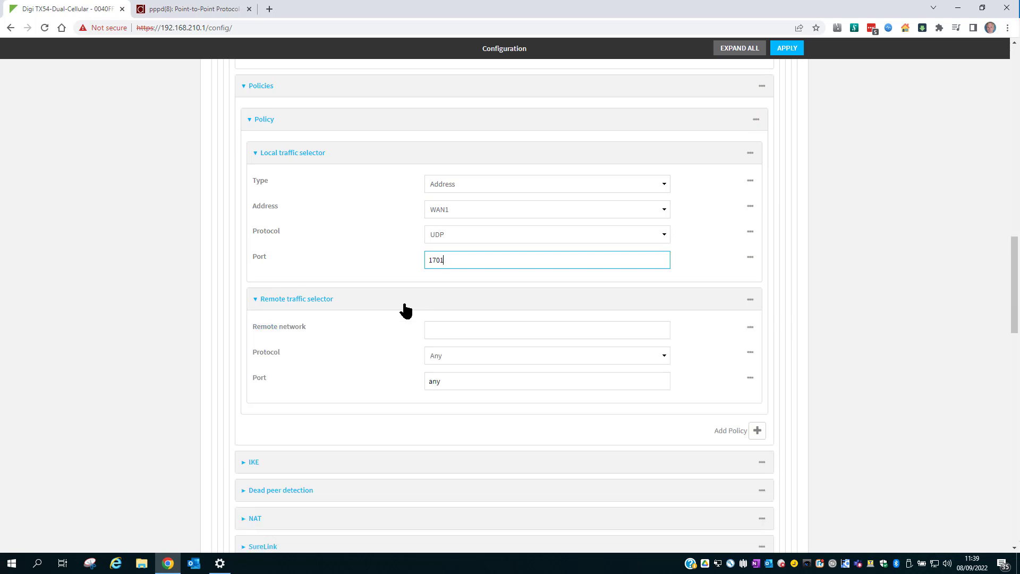
pyautogui.click(473, 354)
pyautogui.click(458, 390)
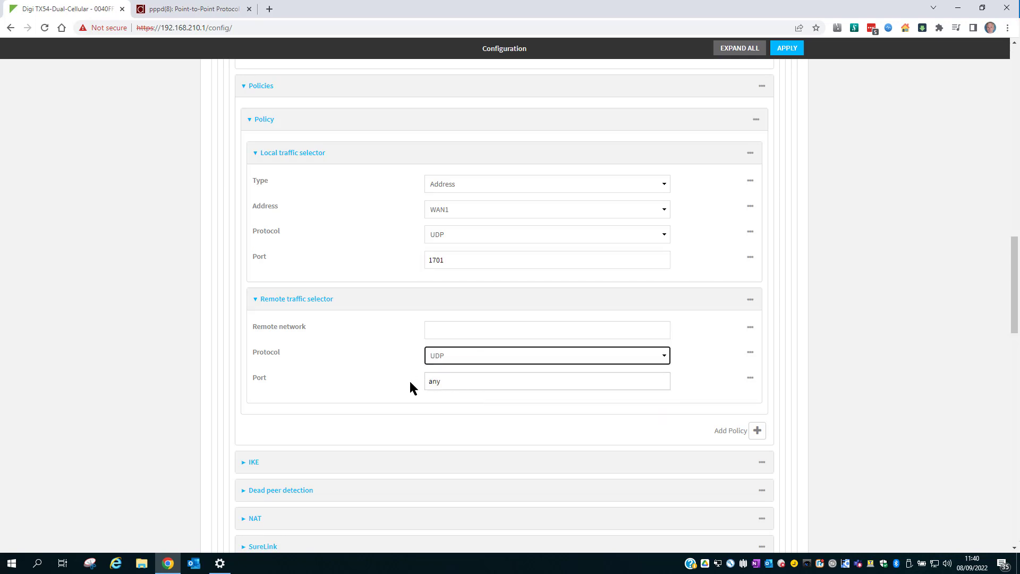
pyautogui.scroll(-5, 409, 379)
pyautogui.click(419, 202)
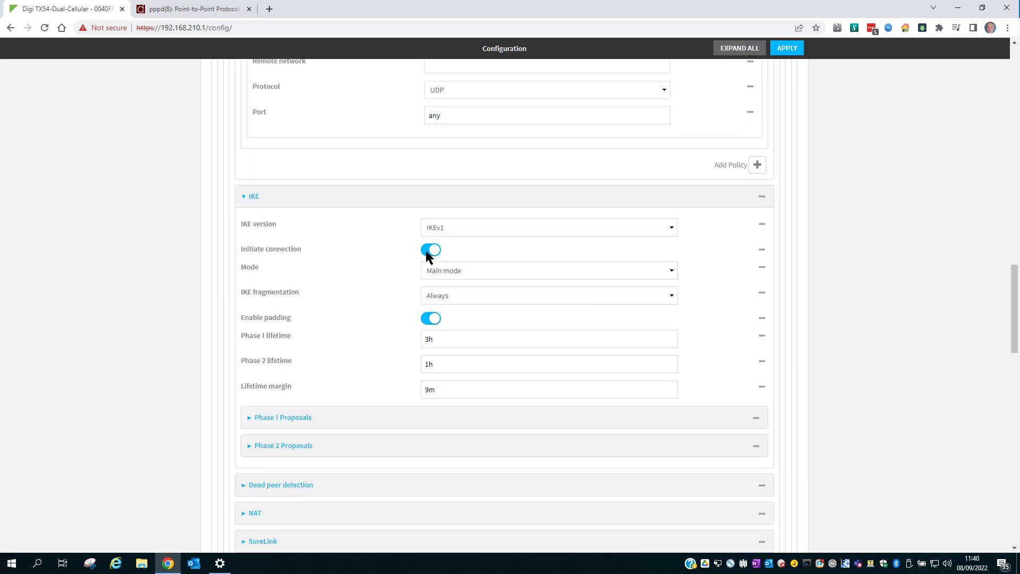
# Turn off router-initiated connection and add a Phase 1 proposal with MODP1024 (DH 2).
pyautogui.click(428, 255)
pyautogui.click(448, 418)
pyautogui.scroll(-4, 448, 419)
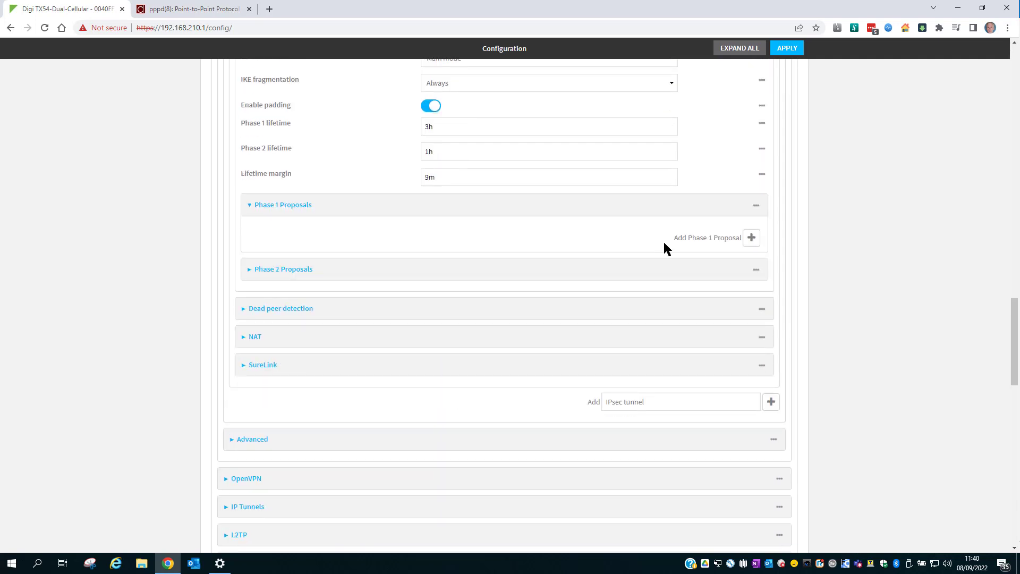
pyautogui.click(750, 238)
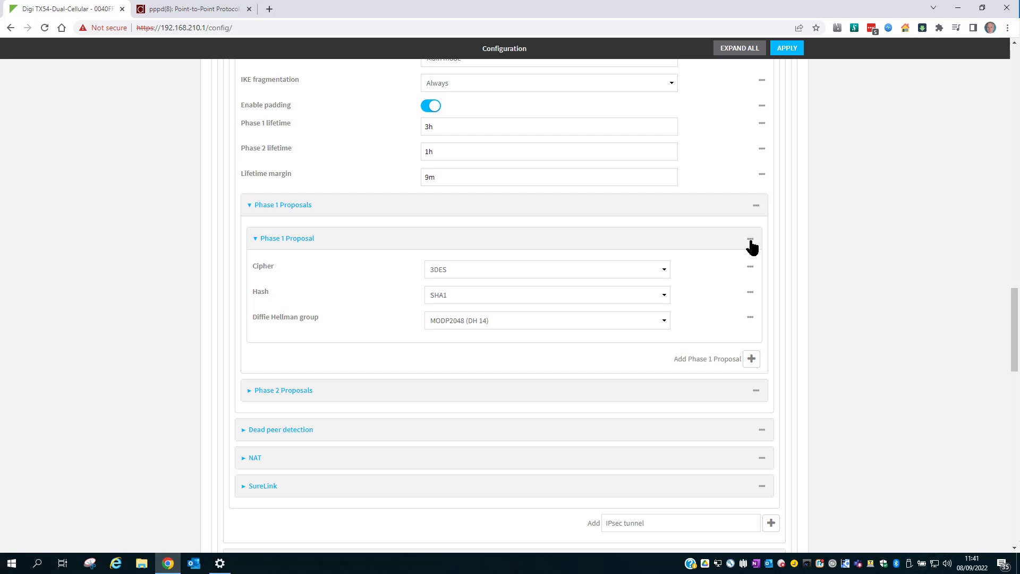
pyautogui.click(591, 320)
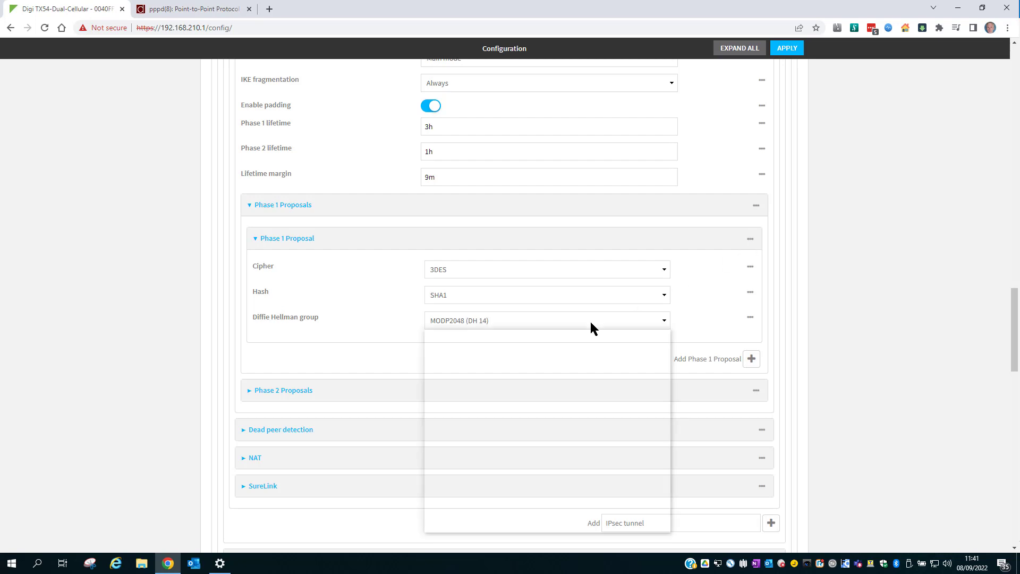
pyautogui.click(552, 346)
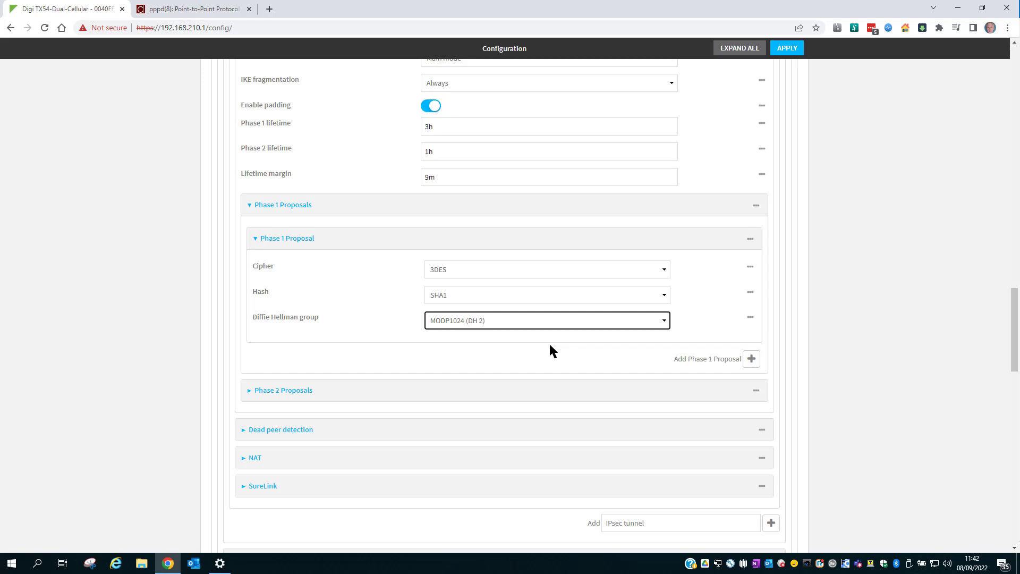
pyautogui.scroll(-3, 549, 345)
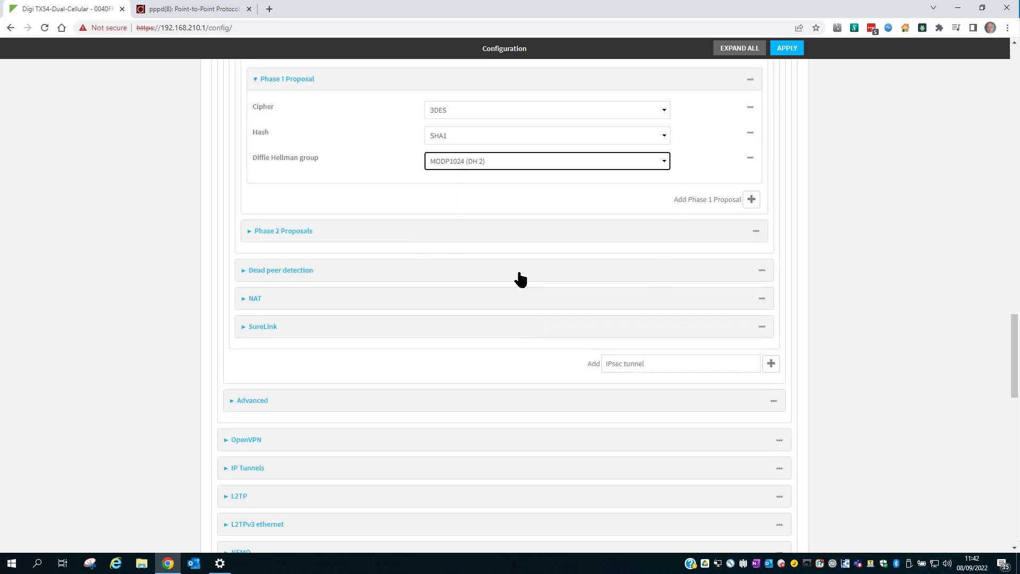
# Add a Phase 2 proposal using 3DES/SHA1 with Diffie Hellman group None.
pyautogui.click(511, 232)
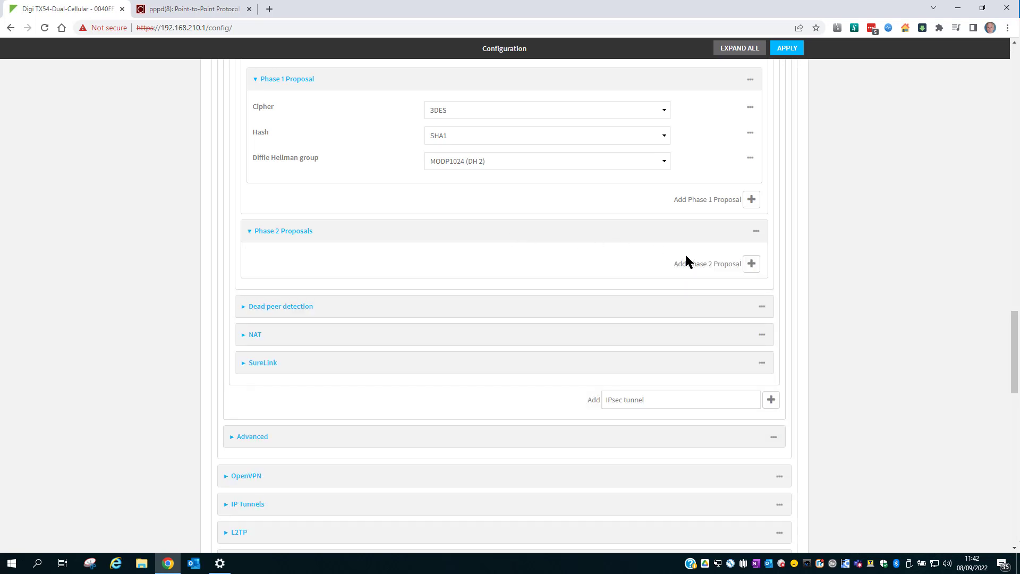
pyautogui.click(751, 263)
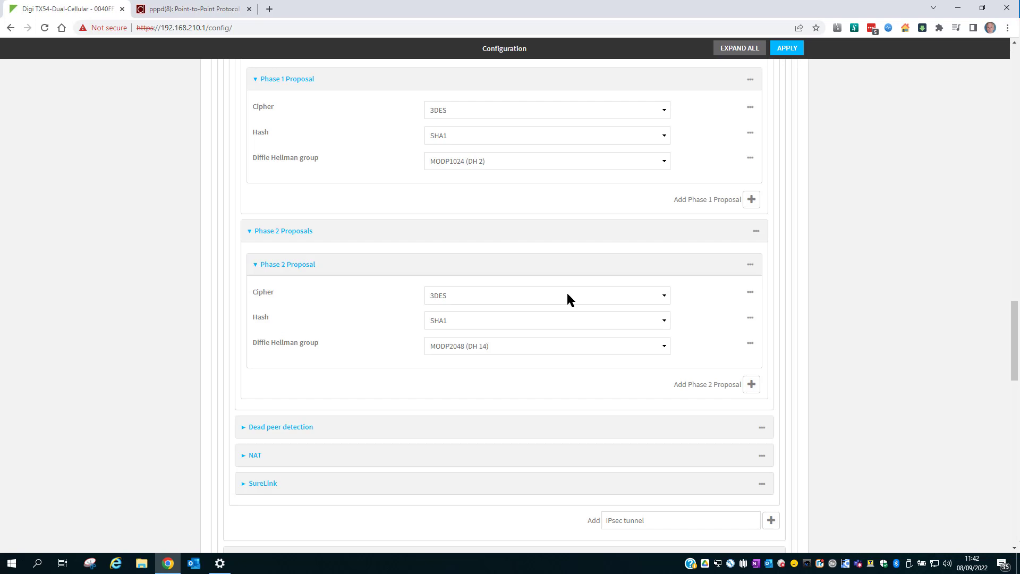
pyautogui.click(559, 345)
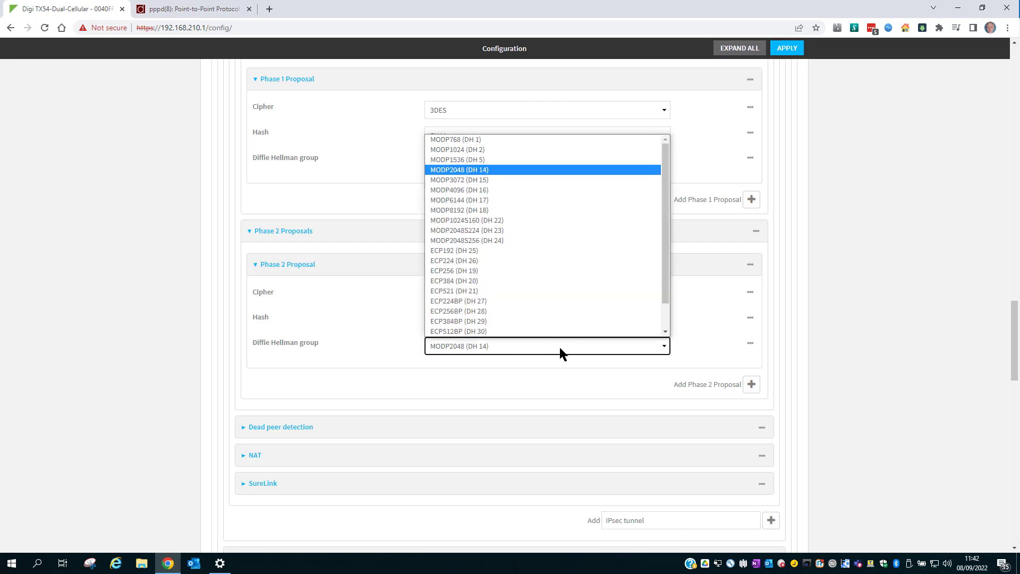
pyautogui.scroll(-2, 532, 268)
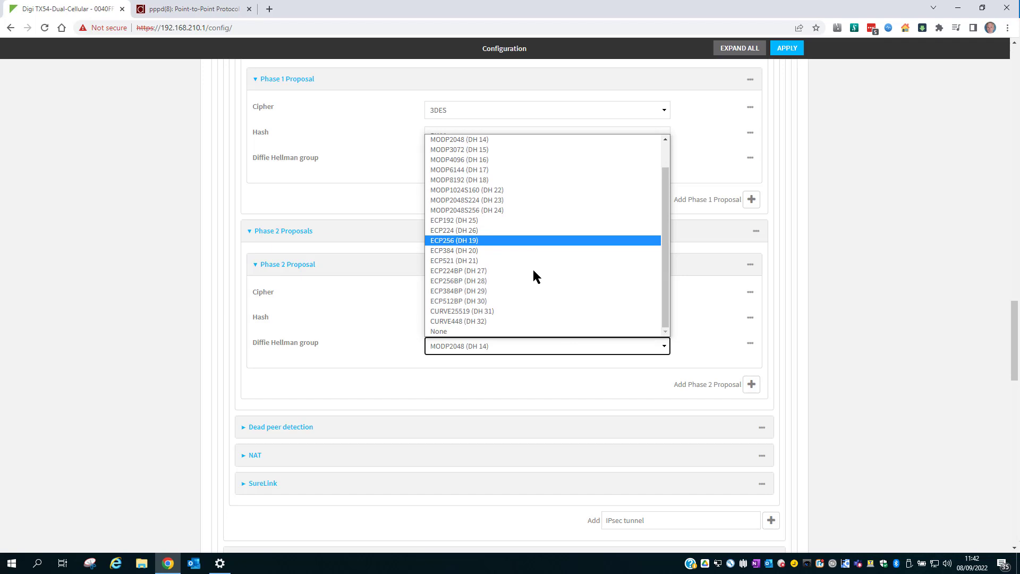
pyautogui.click(500, 332)
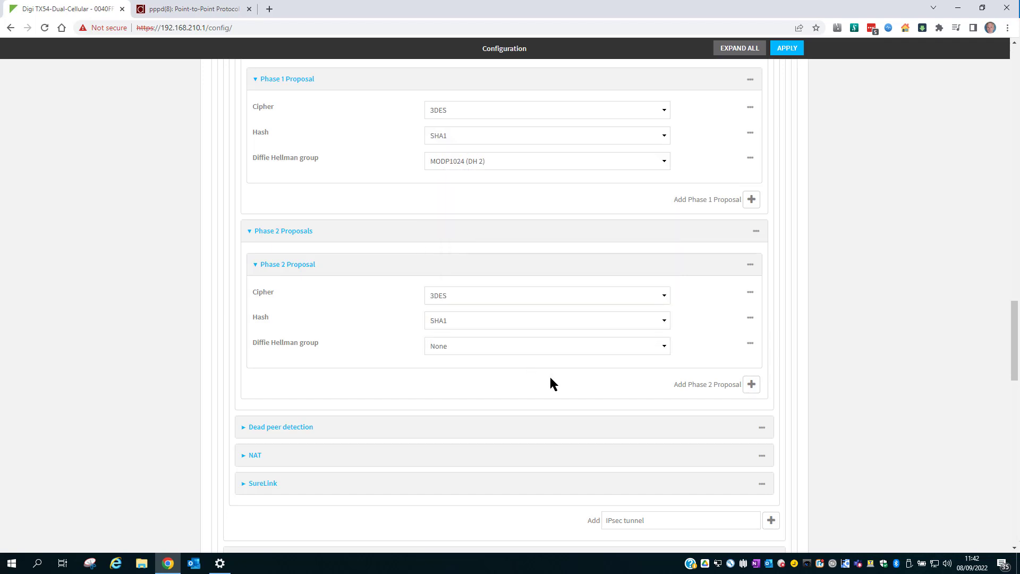
pyautogui.scroll(-5, 551, 378)
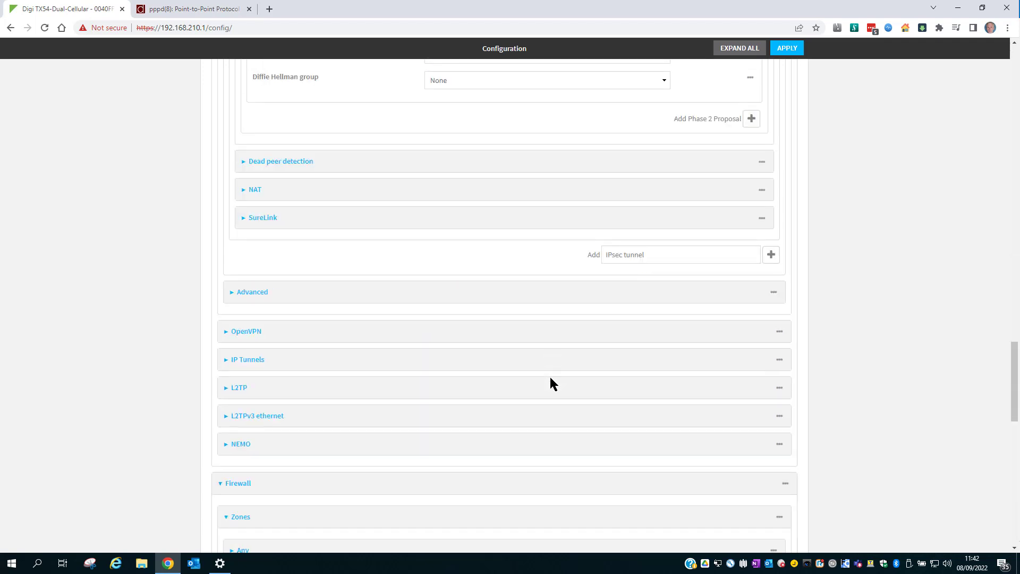
pyautogui.scroll(-2, 550, 381)
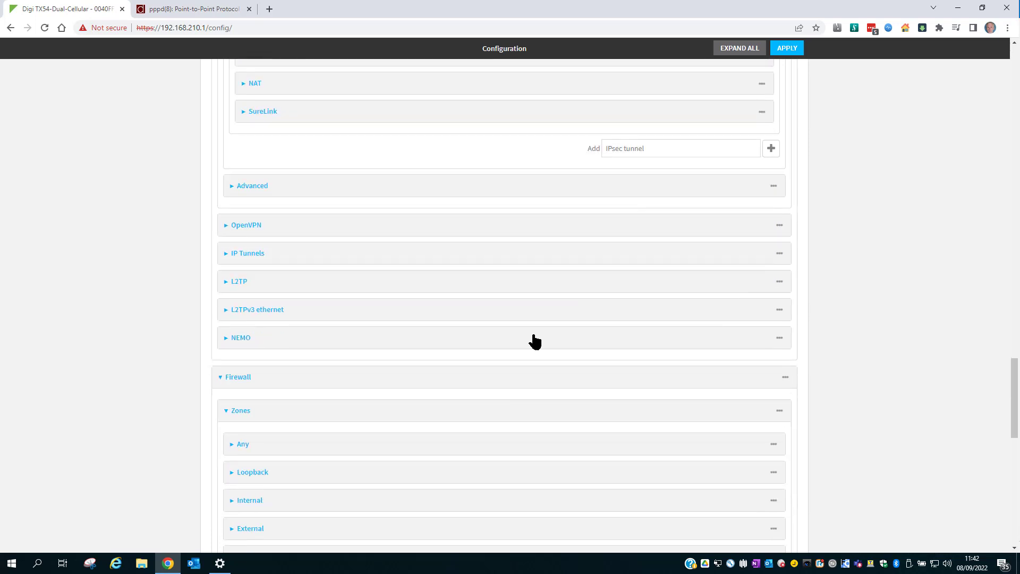
# Add an L2TP network server named LNS1 under VPN > L2TP.
pyautogui.click(491, 287)
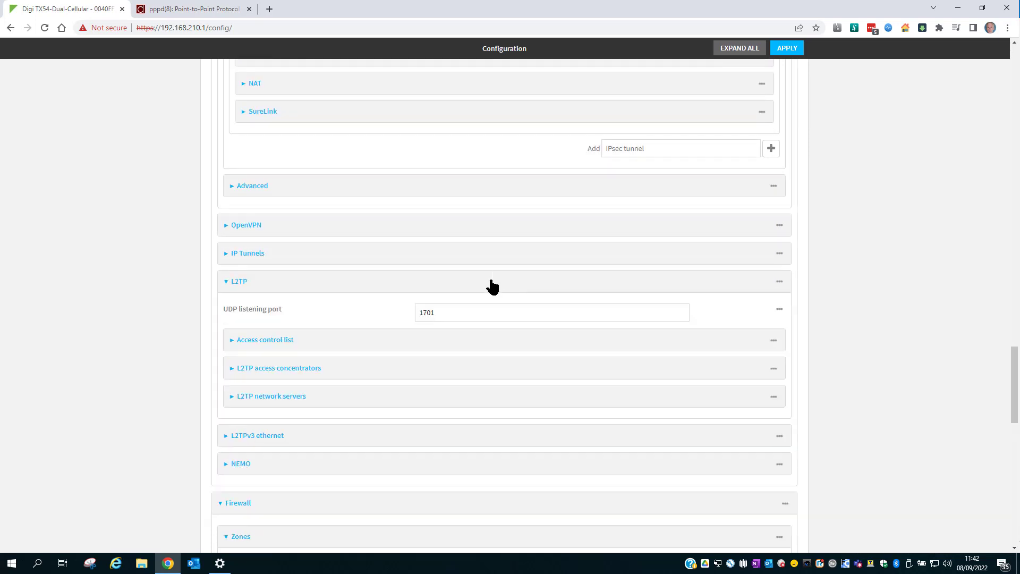
pyautogui.click(467, 404)
pyautogui.scroll(-3, 467, 403)
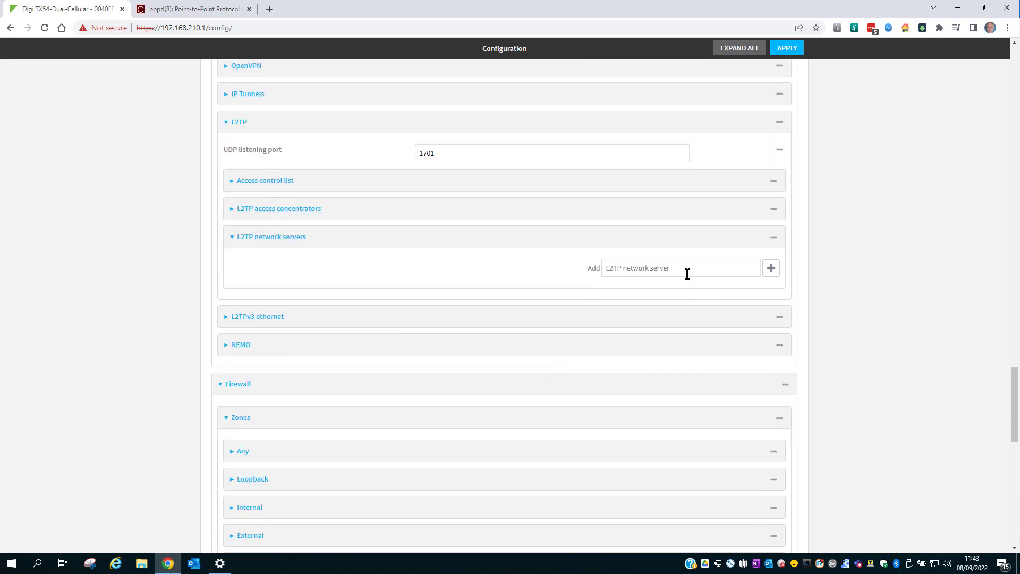
pyautogui.click(683, 268)
pyautogui.write('LNS1')
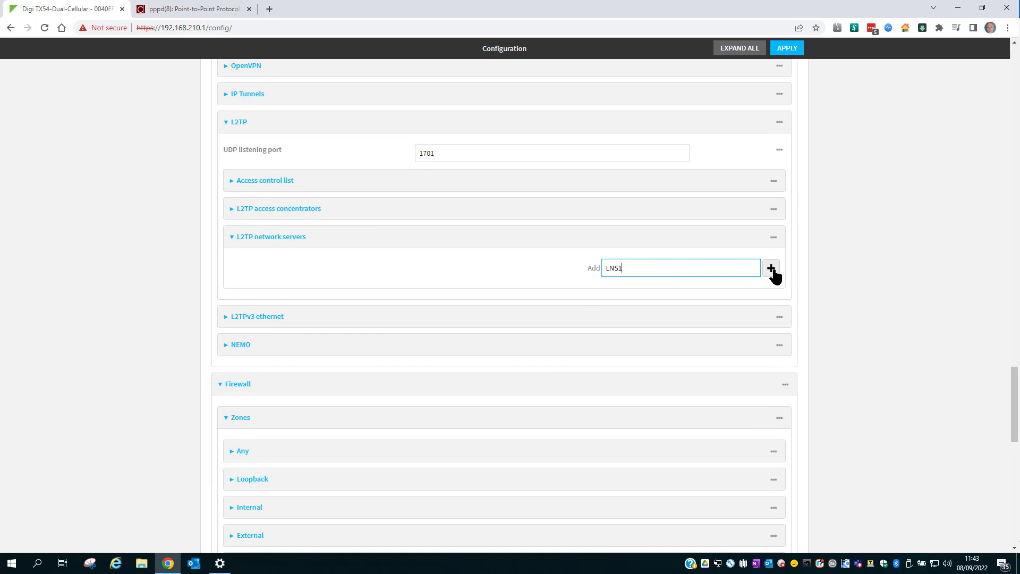
pyautogui.click(771, 269)
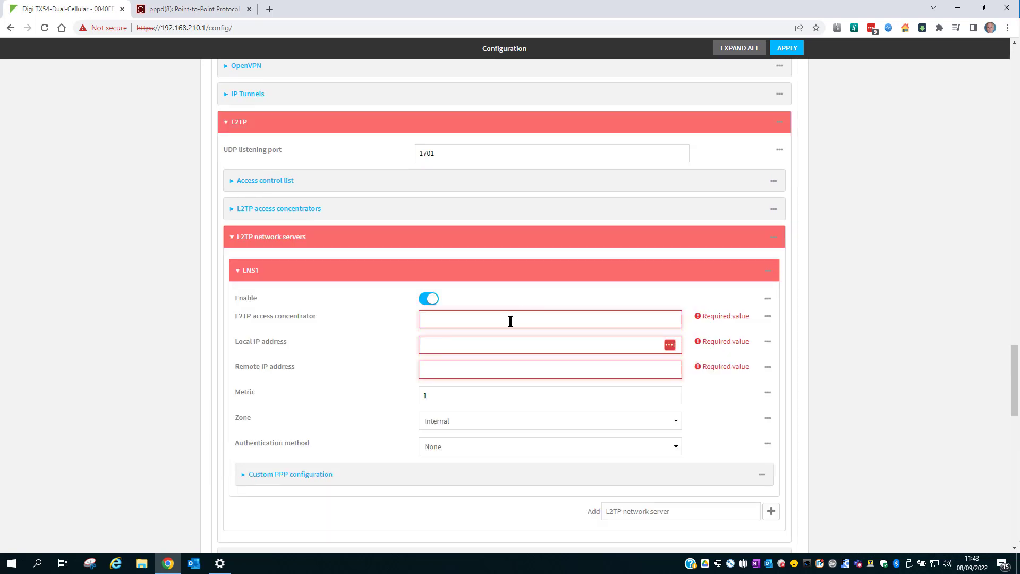
# Set LNS1's access concentrator to any, local IP 192.168.254.1, remote IP 192.168.254.10.
pyautogui.click(456, 320)
pyautogui.write('any')
pyautogui.click(436, 344)
pyautogui.write('1')
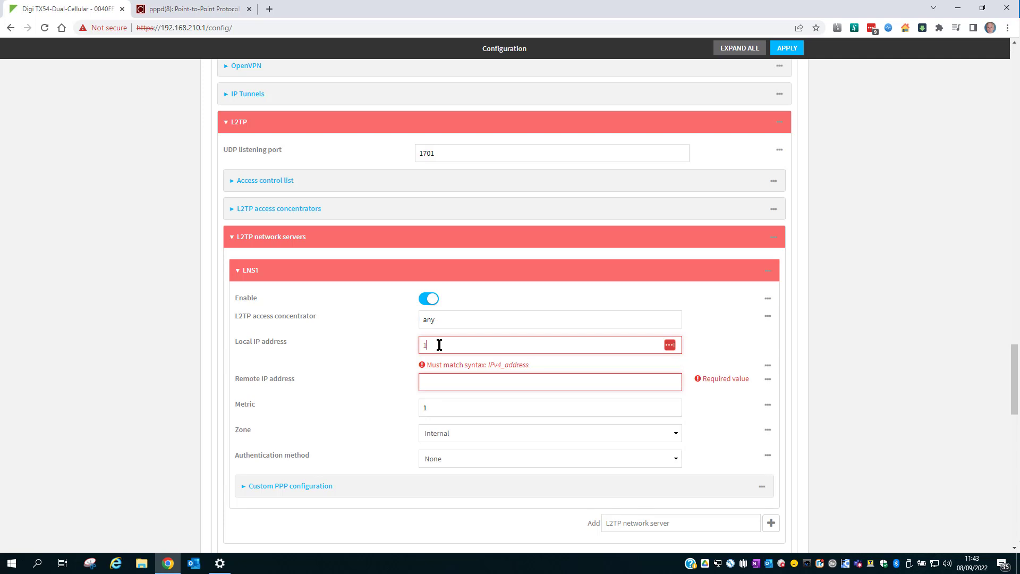
pyautogui.write('92.')
pyautogui.write('168.254.1')
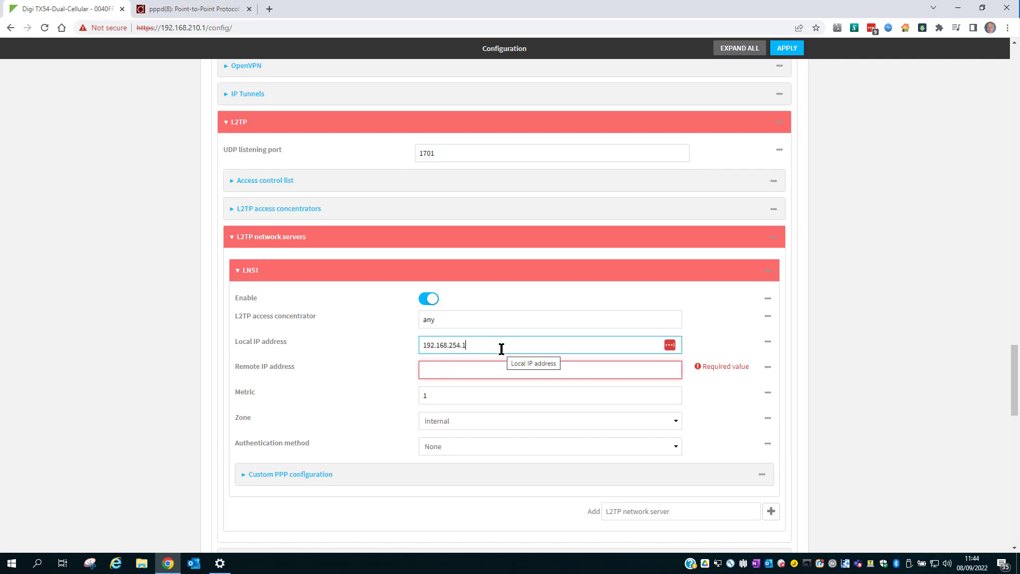
pyautogui.click(475, 371)
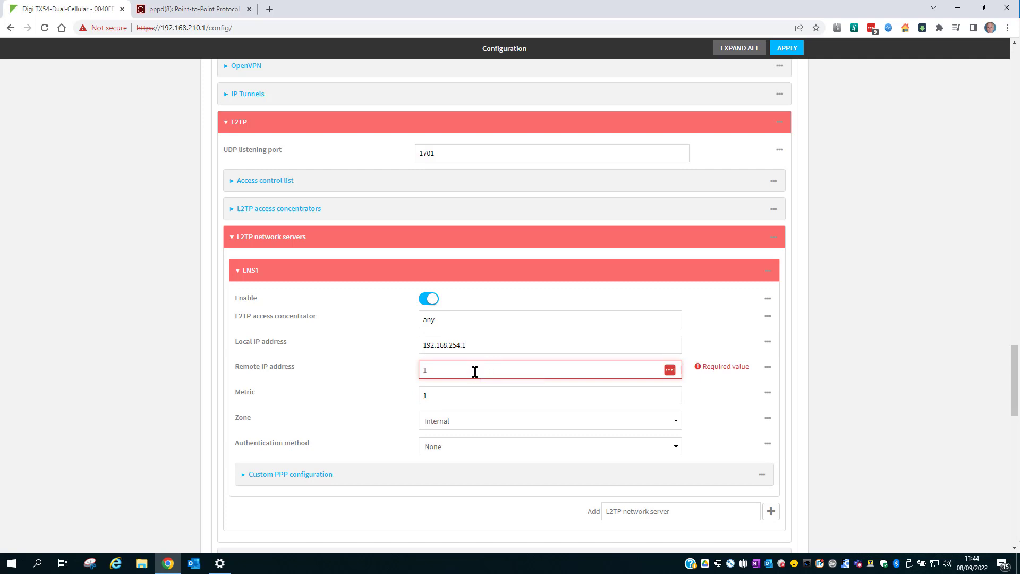
pyautogui.write('192.168')
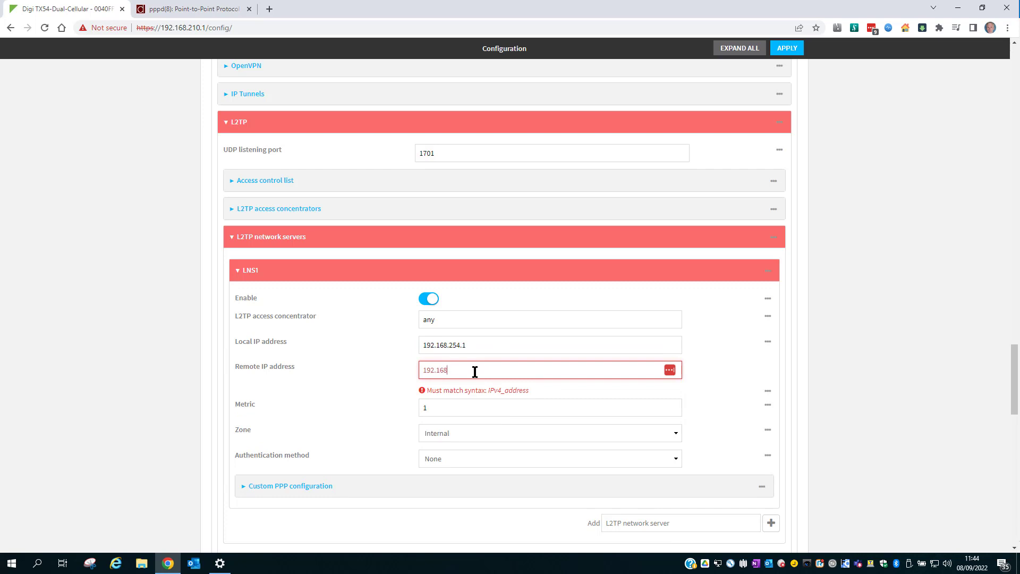
pyautogui.write('.254.10')
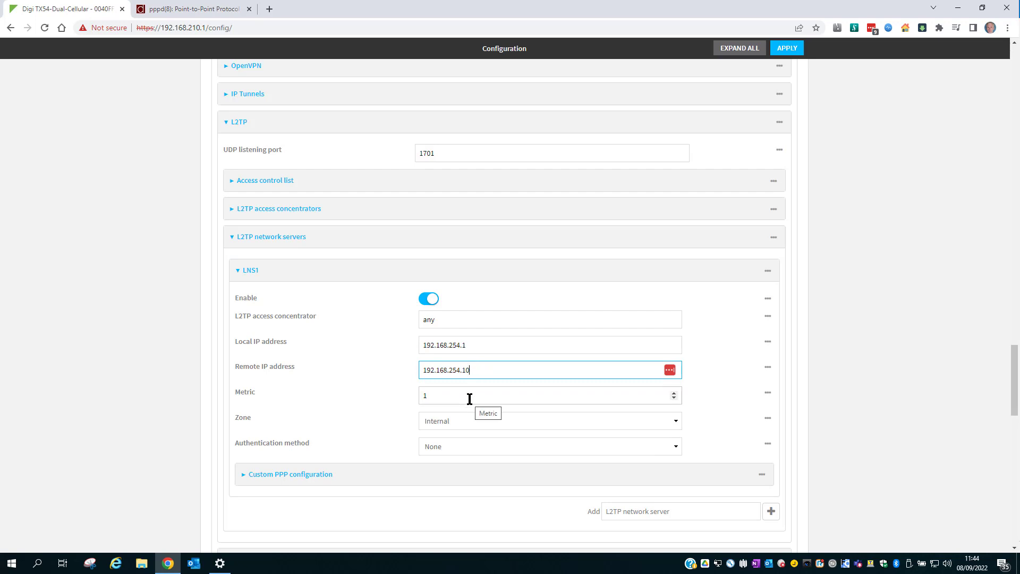
pyautogui.scroll(-3, 470, 399)
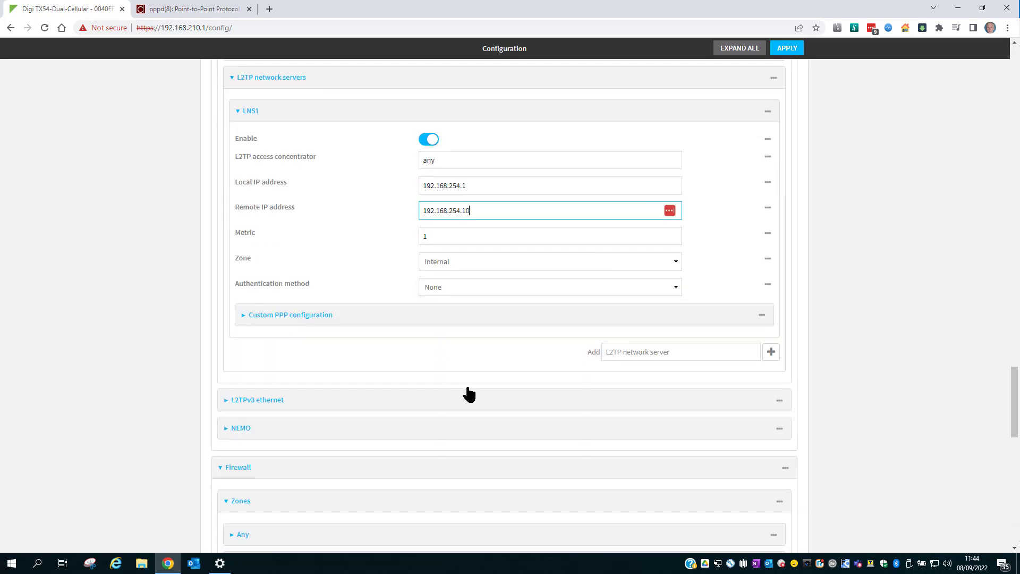
# Put LNS1 in the L2TP zone with MS-CHAPv2 authentication and enter the username and password.
pyautogui.click(490, 262)
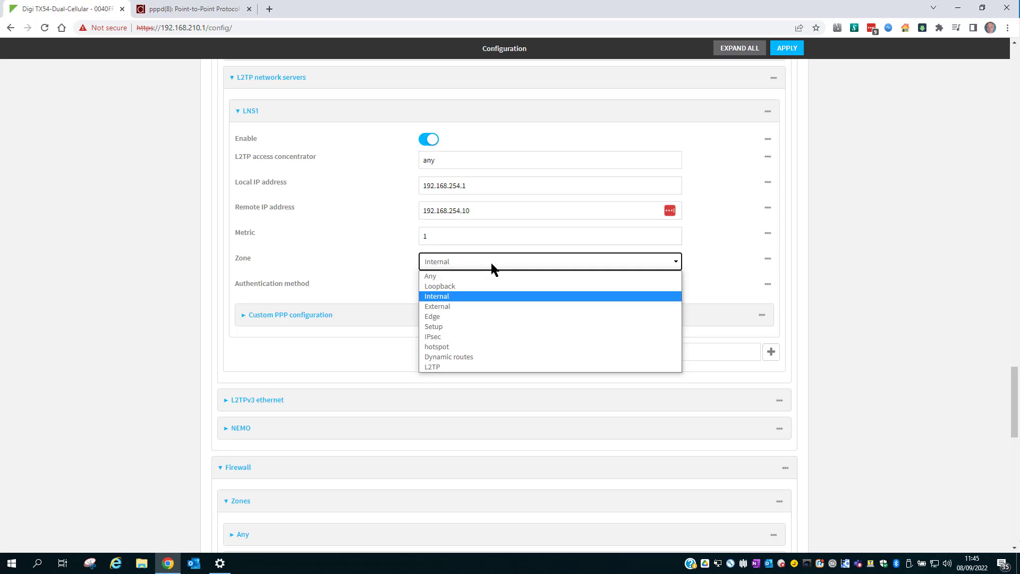
pyautogui.click(495, 368)
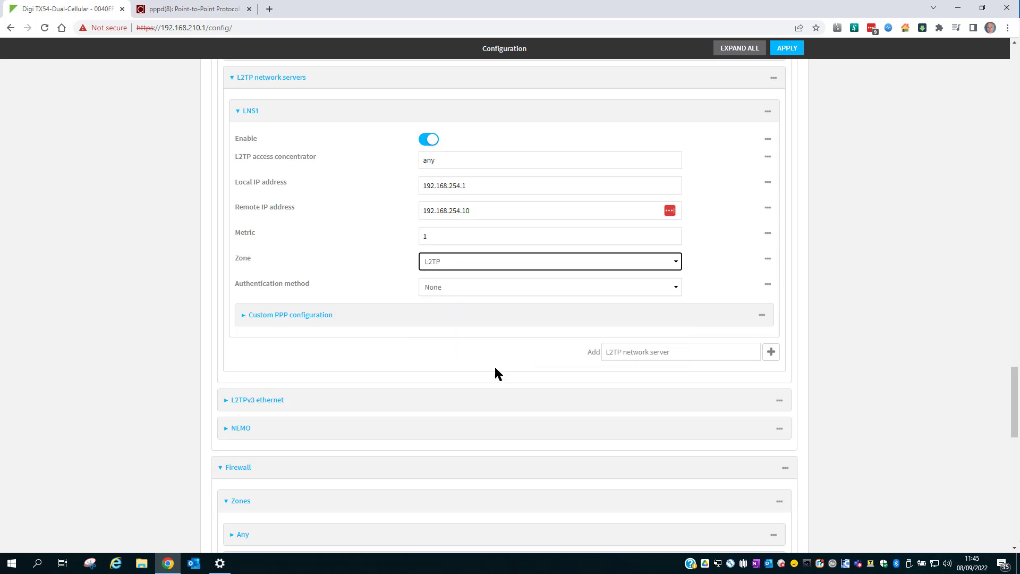
pyautogui.click(511, 287)
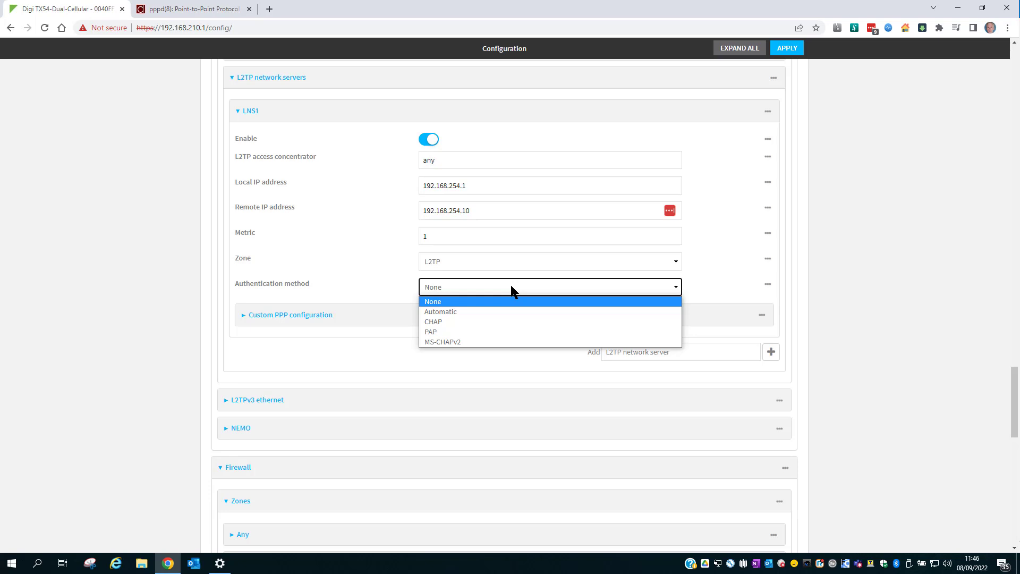
pyautogui.click(503, 344)
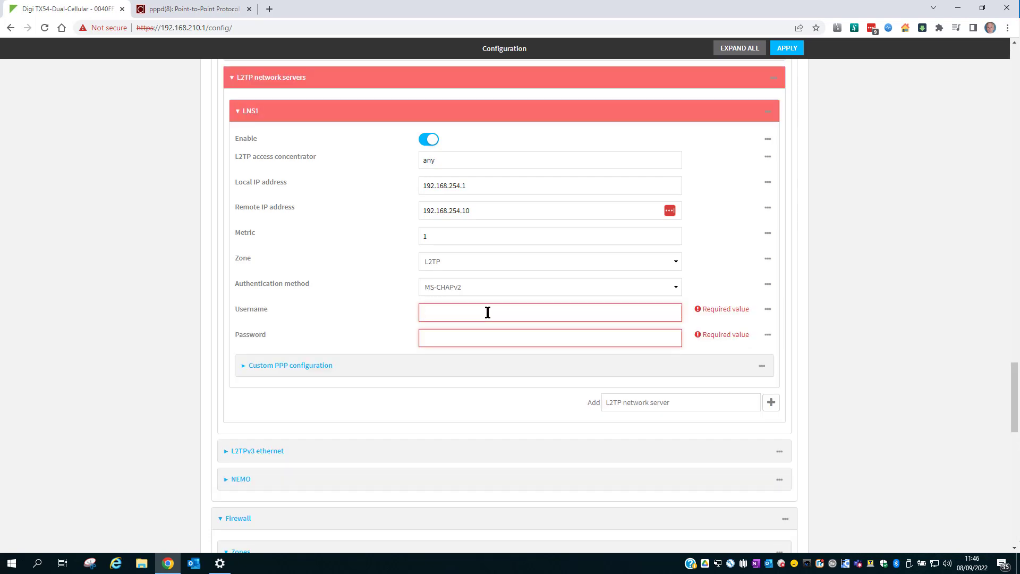
pyautogui.write('MyL2TPuser')
pyautogui.press('Tab')
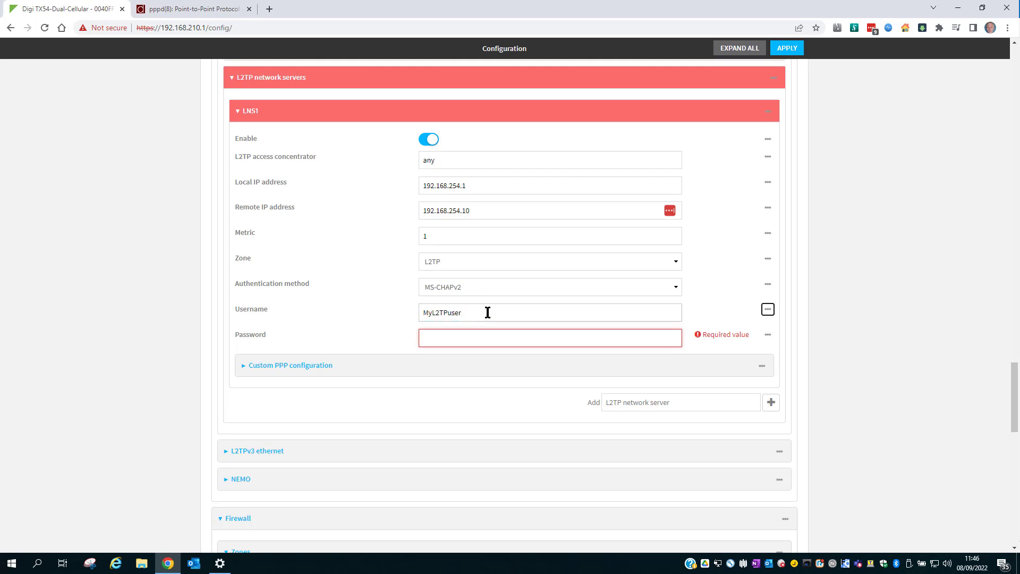
pyautogui.press('Tab')
pyautogui.write('MyL2TPpass')
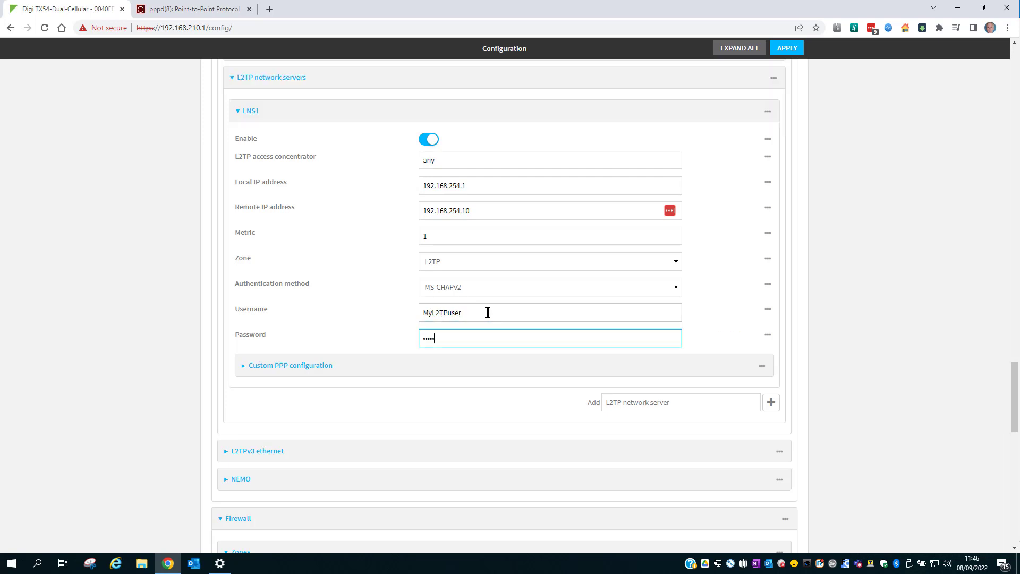
pyautogui.click(708, 338)
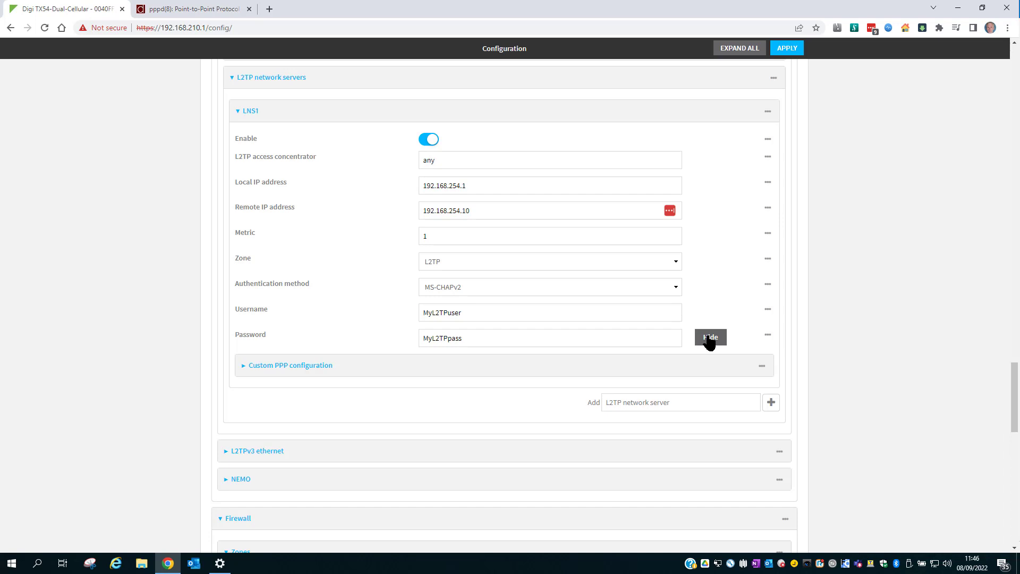
pyautogui.click(449, 368)
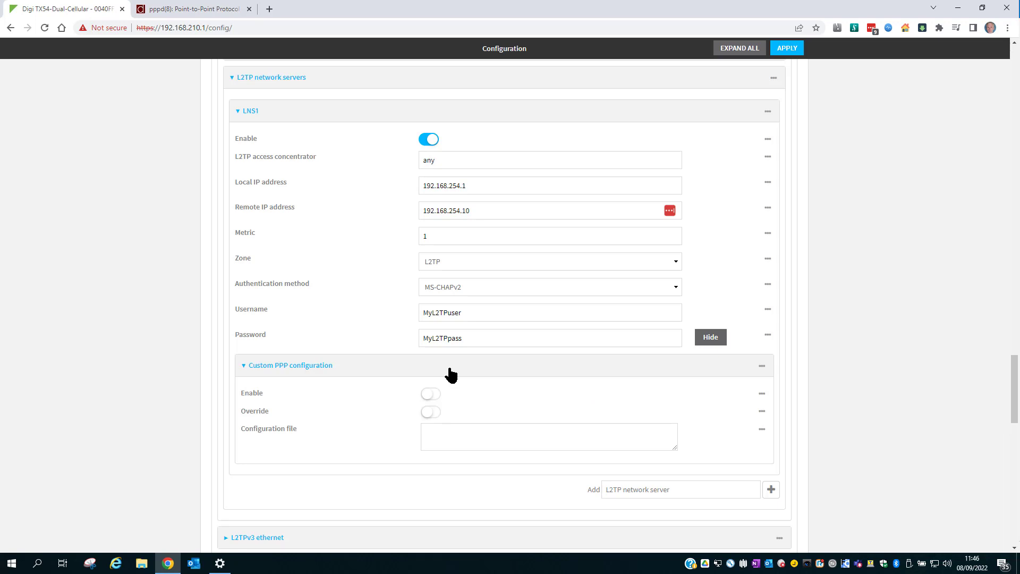
# After checking the pppd manual page, apply the L2TP server configuration on the Digi TX54.
pyautogui.click(186, 7)
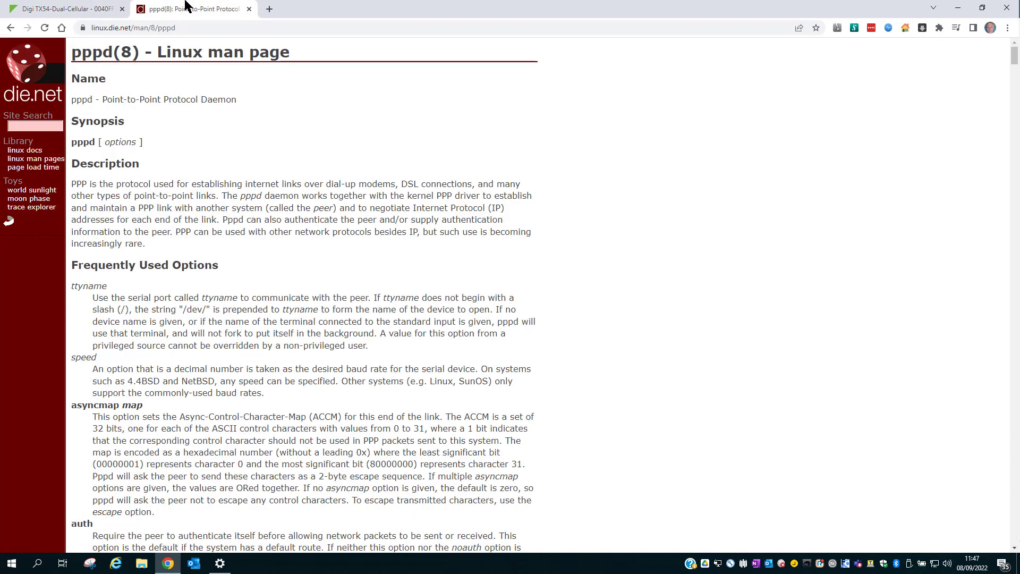
pyautogui.click(75, 8)
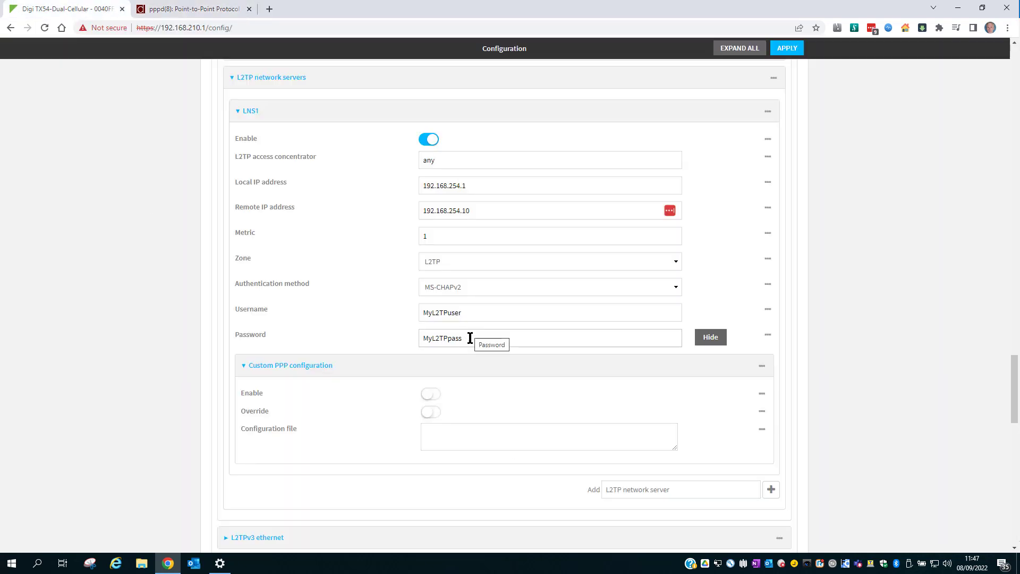
pyautogui.click(482, 431)
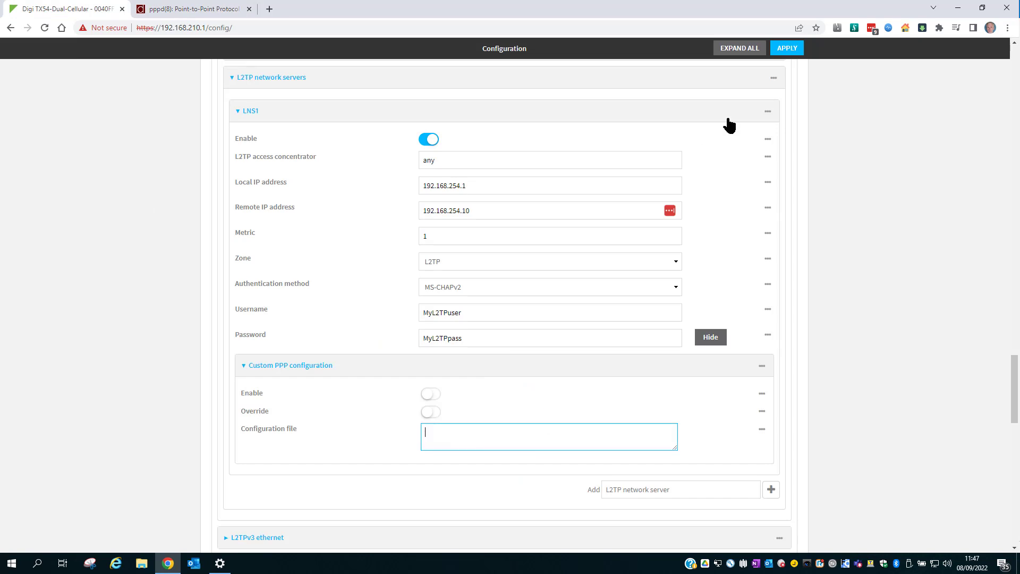
pyautogui.click(787, 48)
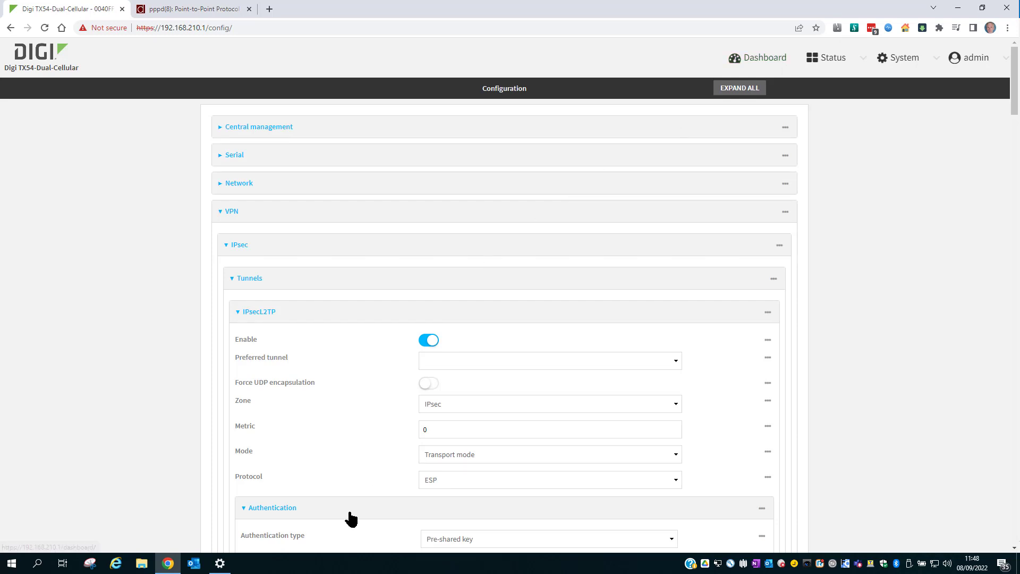
# Add a new Windows built-in VPN connection named 'Digi router'.
pyautogui.click(219, 564)
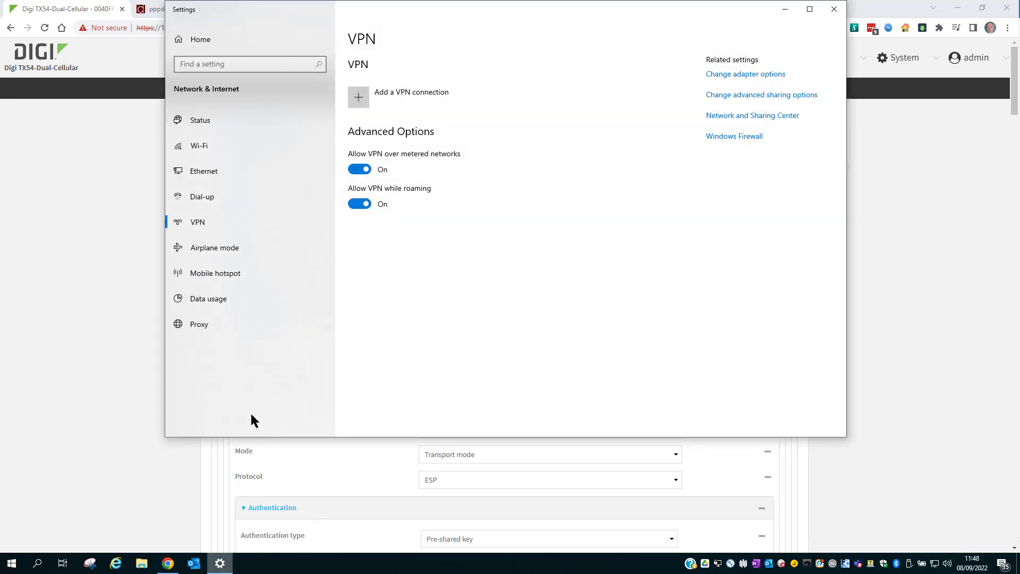
pyautogui.click(362, 99)
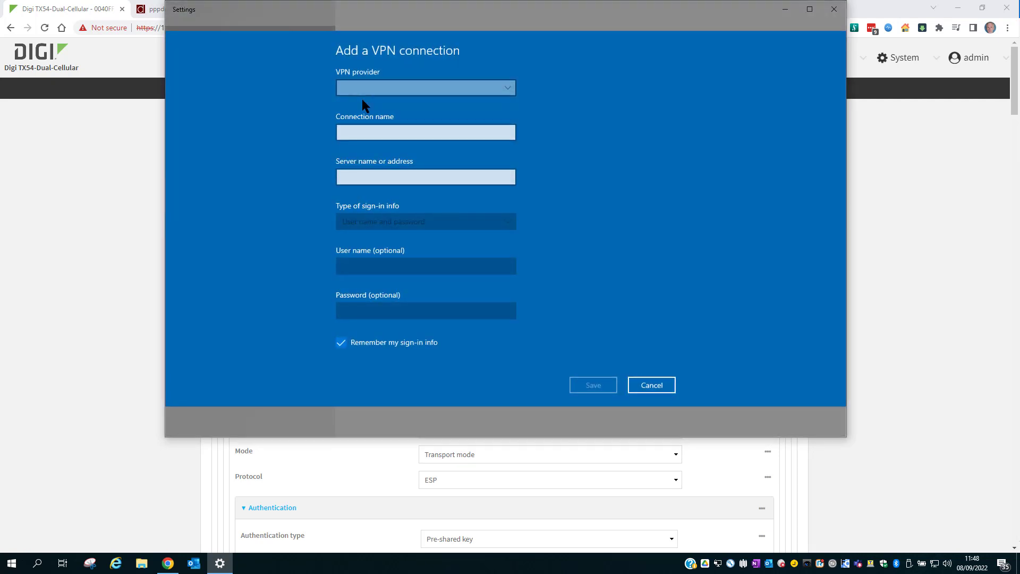
pyautogui.click(379, 91)
pyautogui.click(380, 91)
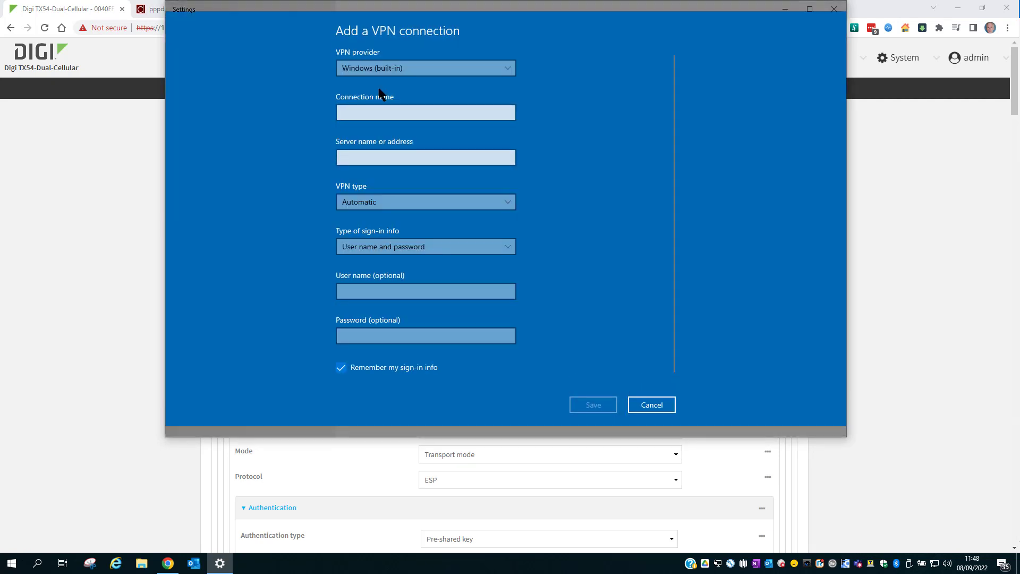
pyautogui.click(417, 111)
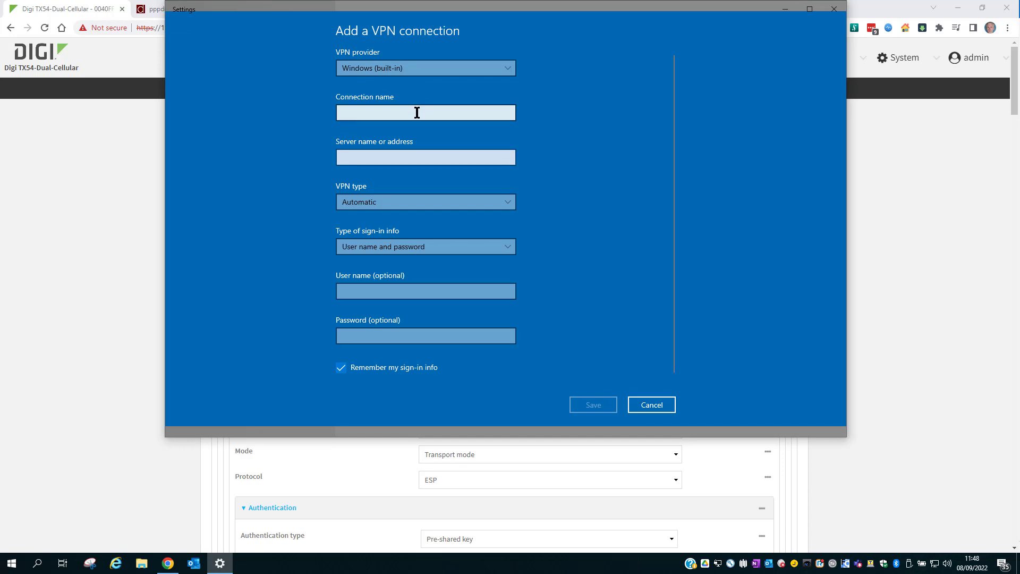
pyautogui.click(417, 113)
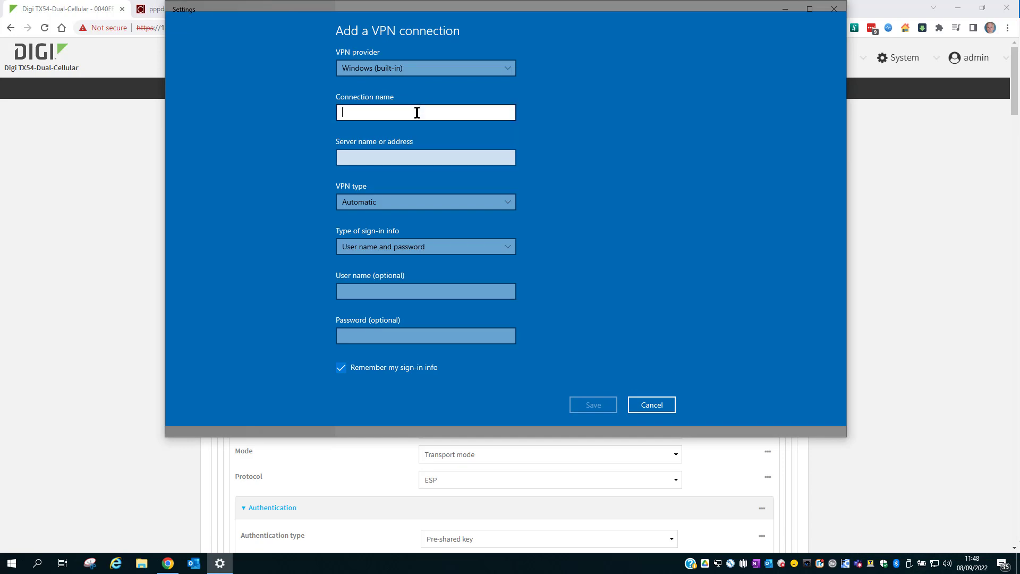
pyautogui.write('Digi router')
# Set server address 192.168.0.76 and VPN type L2TP/IPsec with pre-shared key.
pyautogui.click(418, 163)
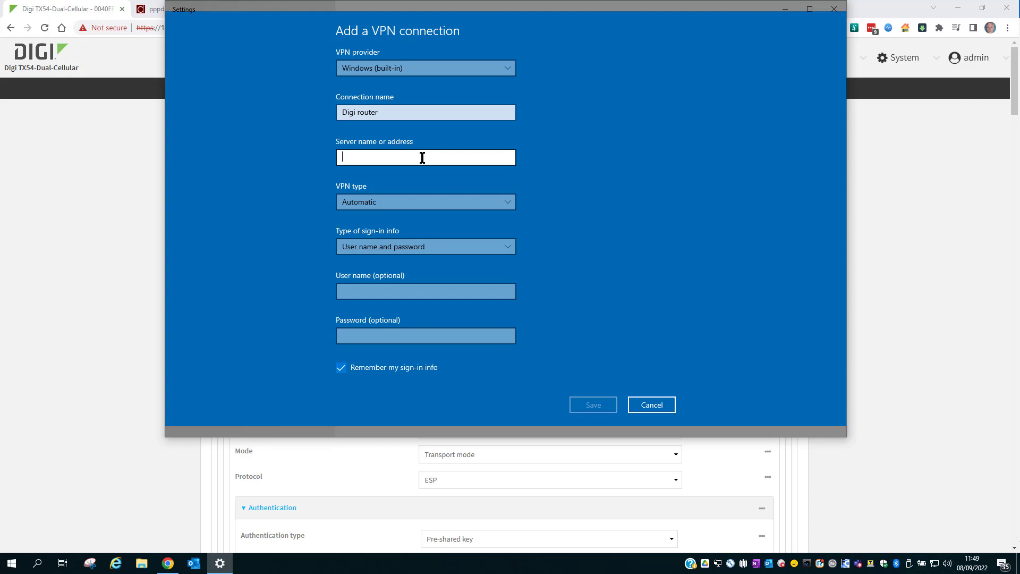
pyautogui.write('192.168.')
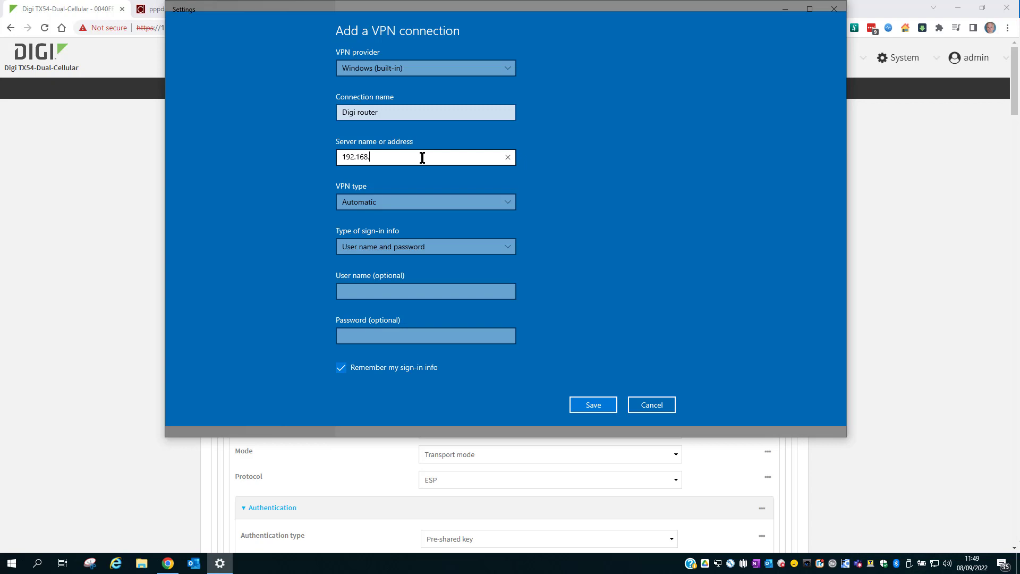
pyautogui.write('0.')
pyautogui.write('79')
pyautogui.write('6')
pyautogui.click(421, 202)
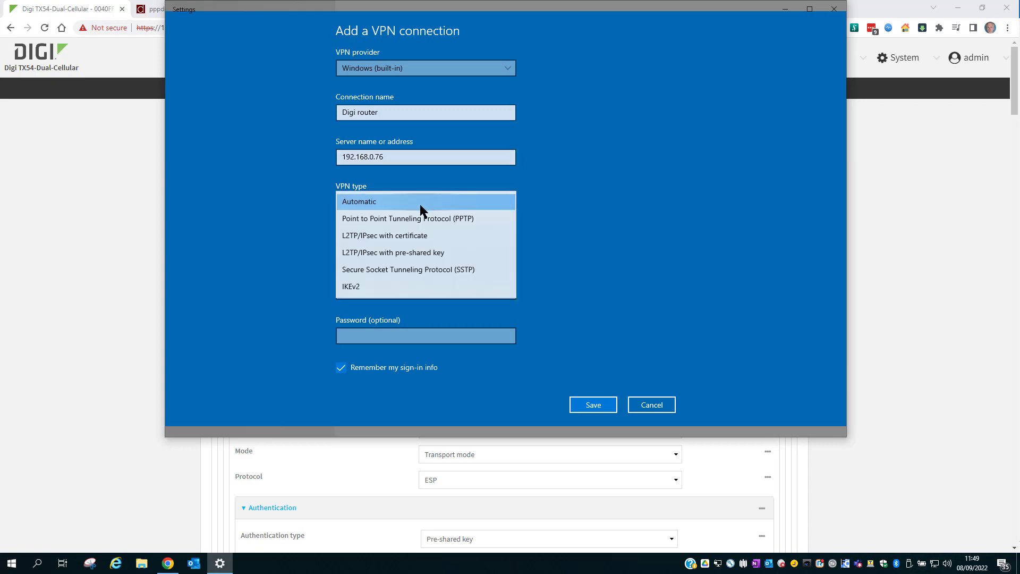
pyautogui.click(428, 251)
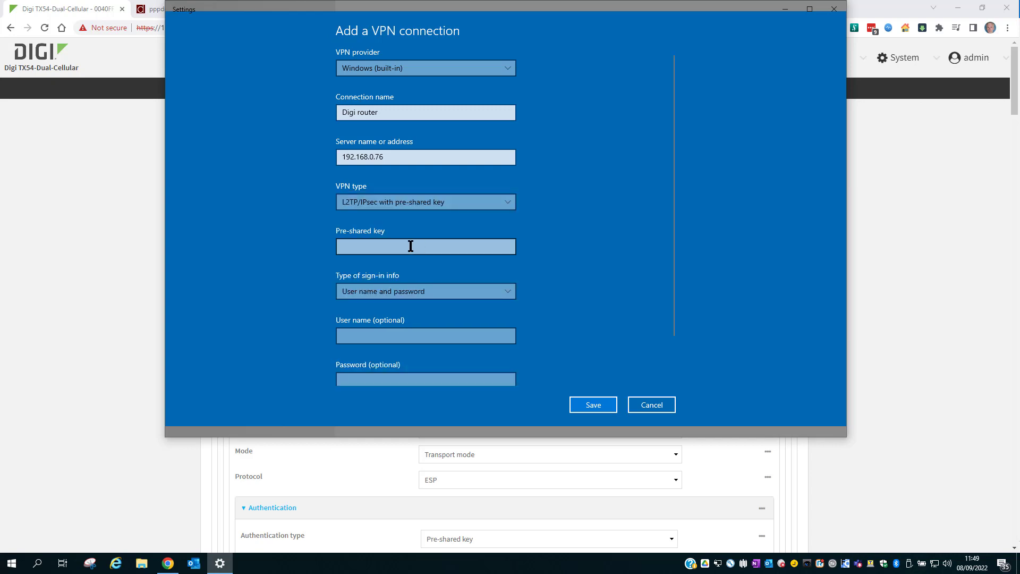
# Enter the pre-shared key, VPN user name and password, revealing each to verify them.
pyautogui.click(410, 246)
pyautogui.write('••••••••')
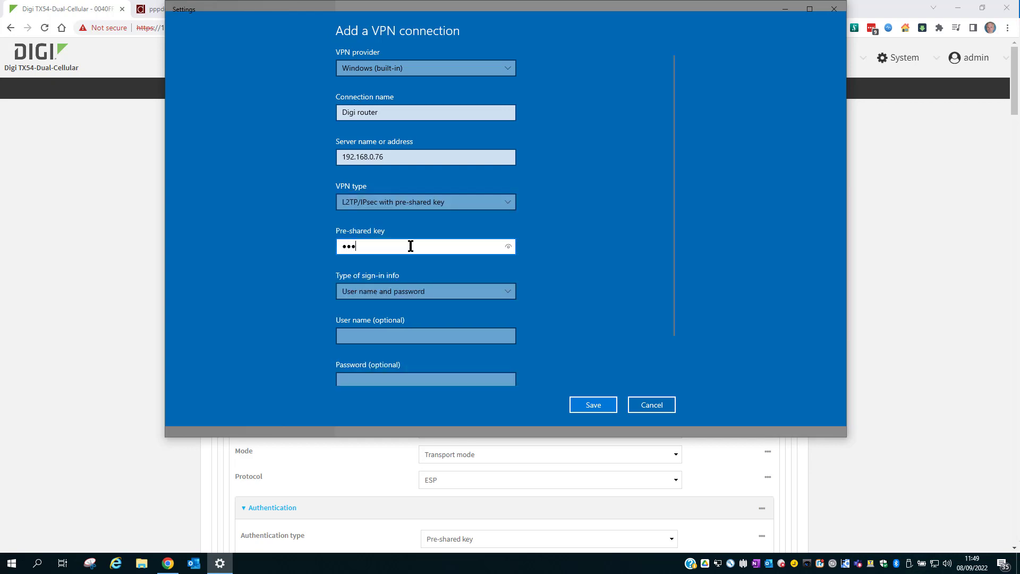
pyautogui.write('9')
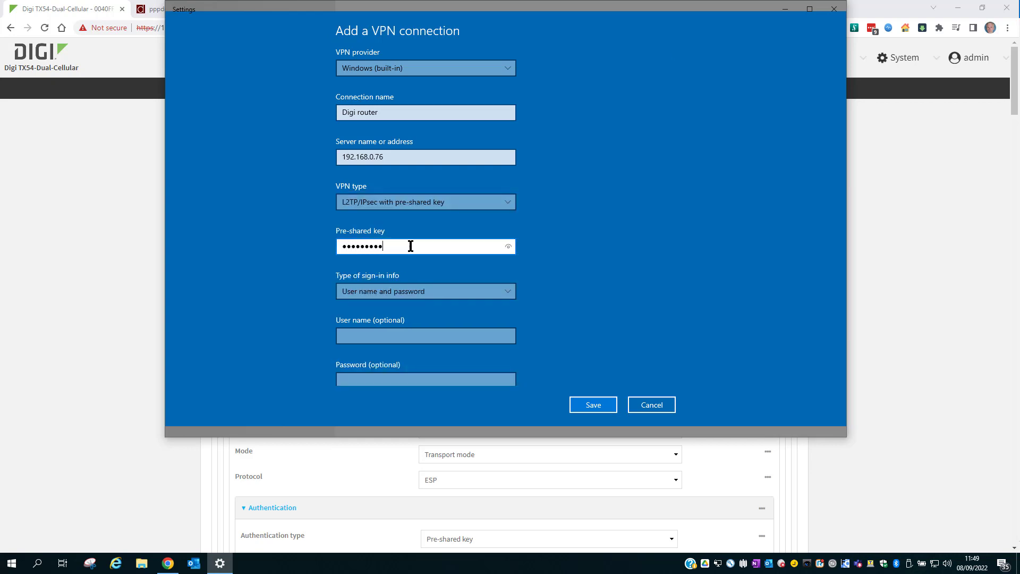
pyautogui.click(508, 246)
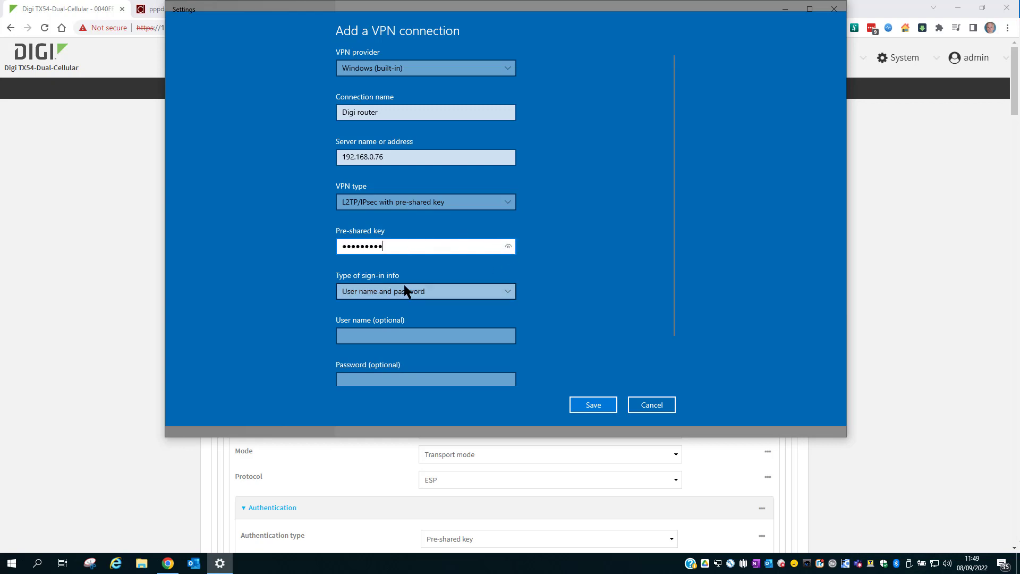
pyautogui.scroll(-2, 467, 291)
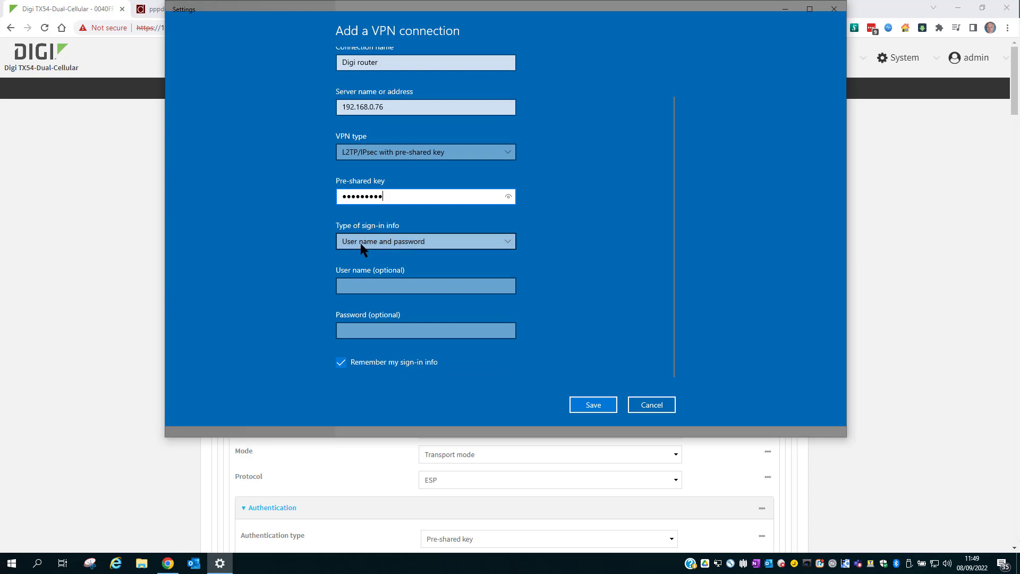
pyautogui.click(411, 284)
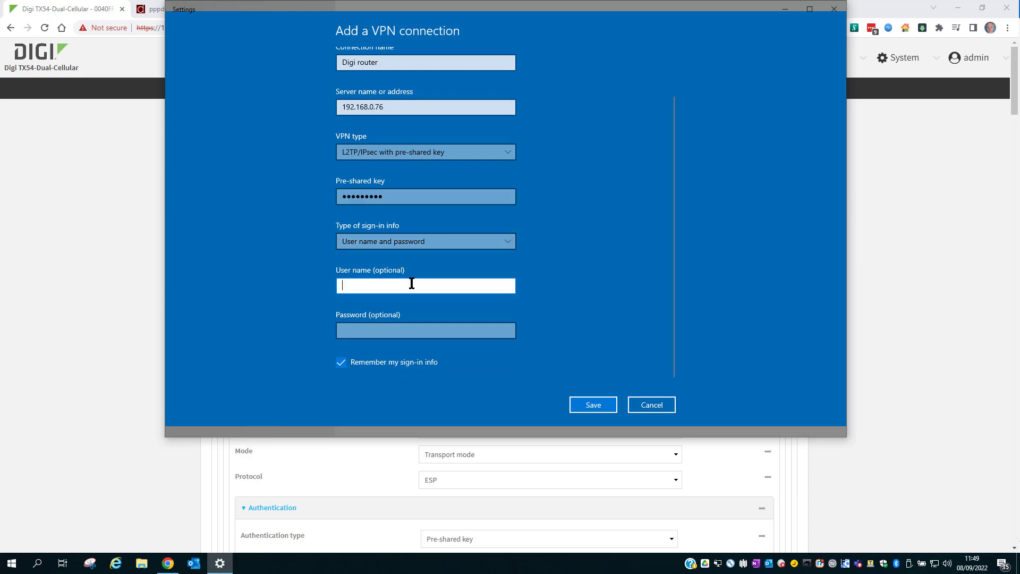
pyautogui.write('M')
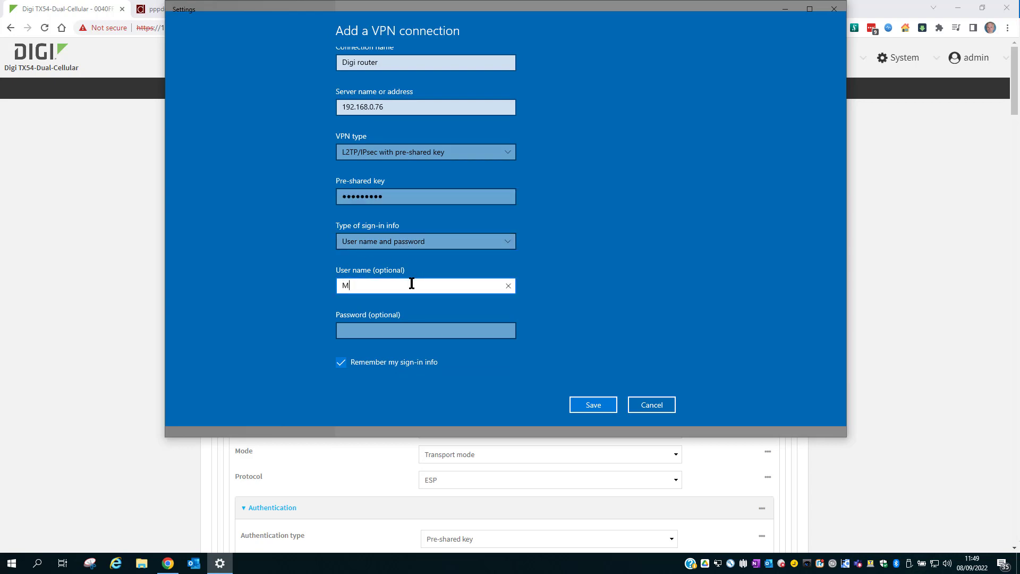
pyautogui.write('yL2TPuser')
pyautogui.press('Tab')
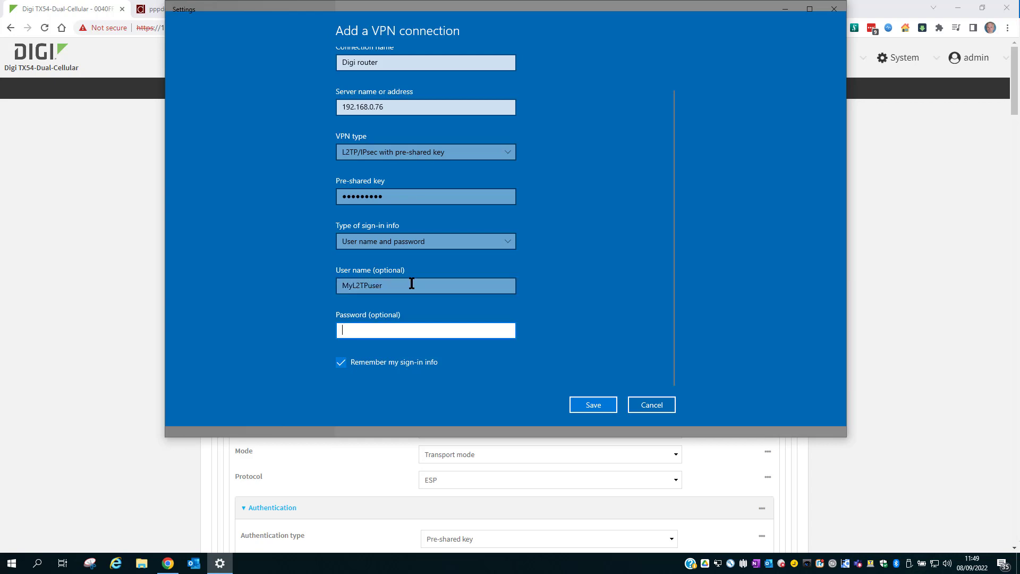
pyautogui.write('pass')
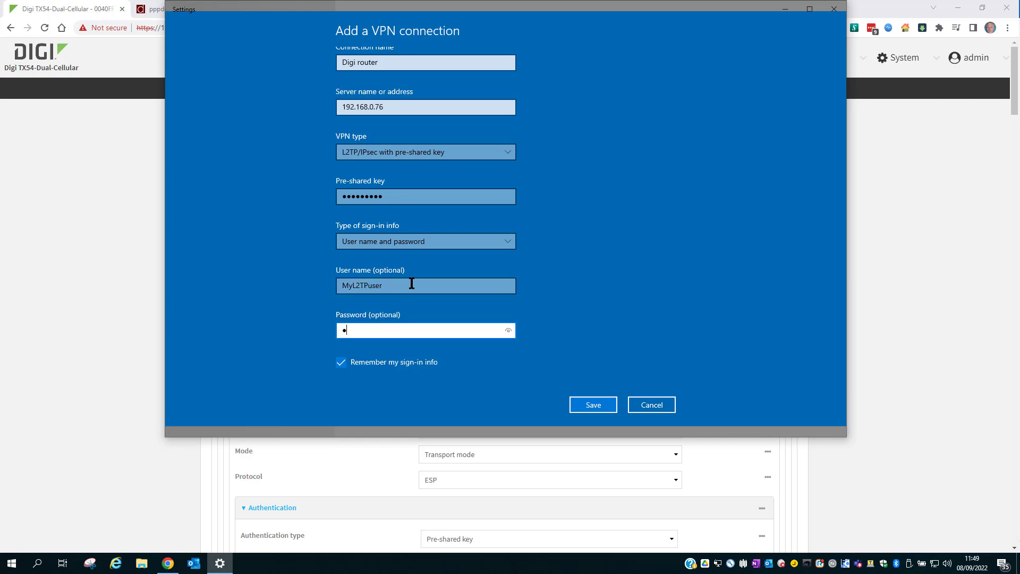
pyautogui.write('word12')
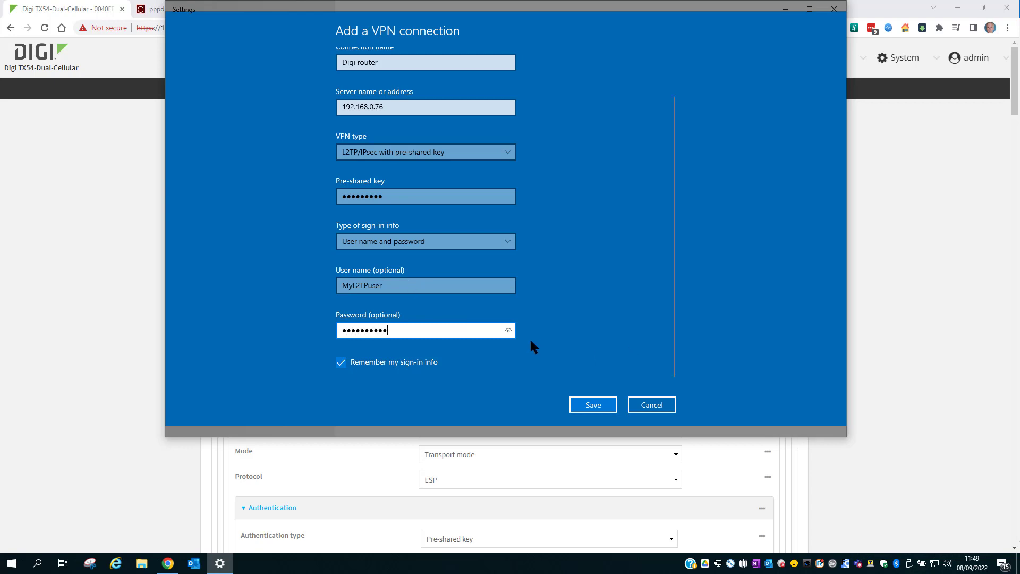
pyautogui.click(506, 330)
# Save the Digi router VPN connection and connect to it.
pyautogui.click(608, 405)
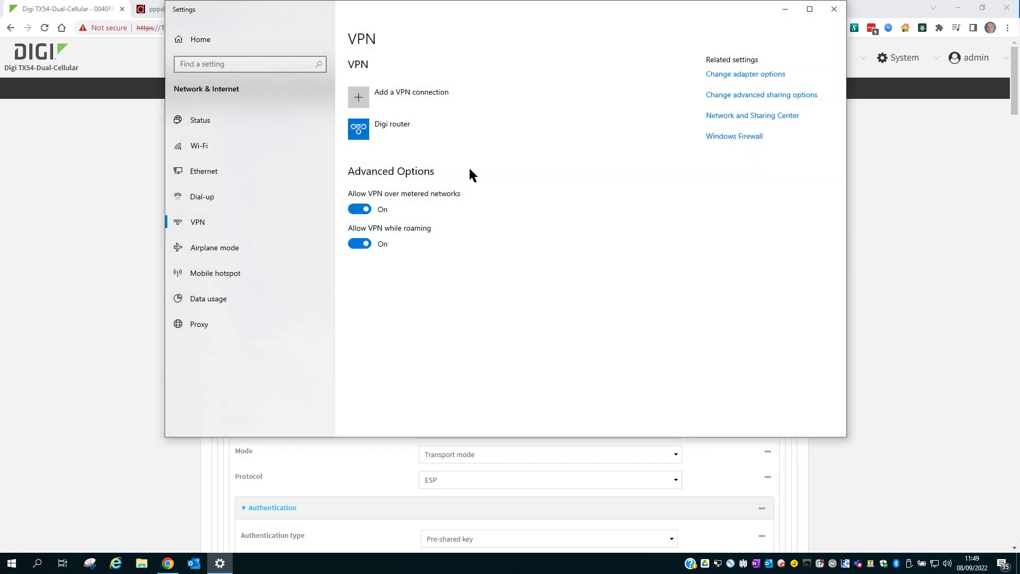
pyautogui.click(434, 125)
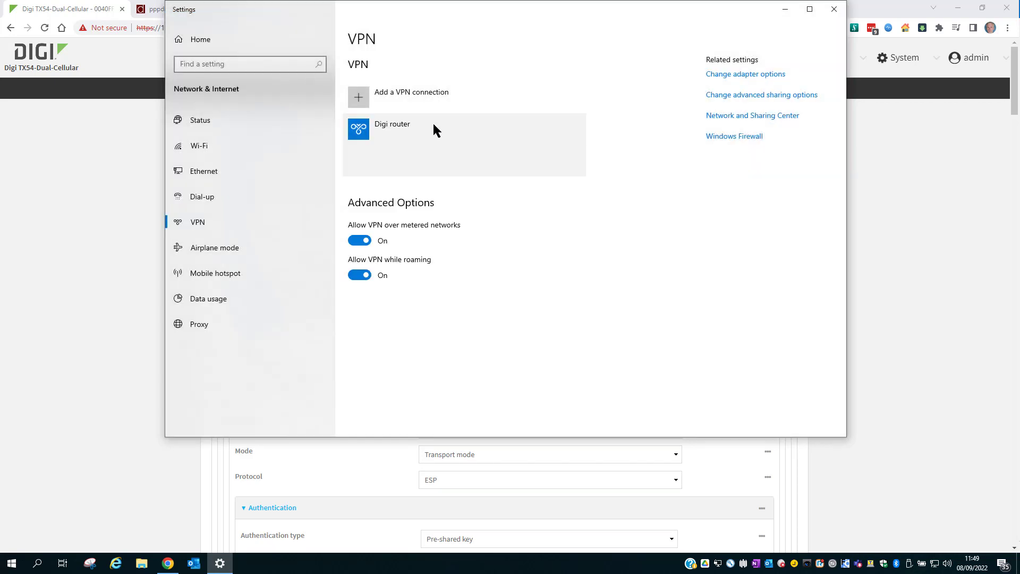
pyautogui.click(425, 164)
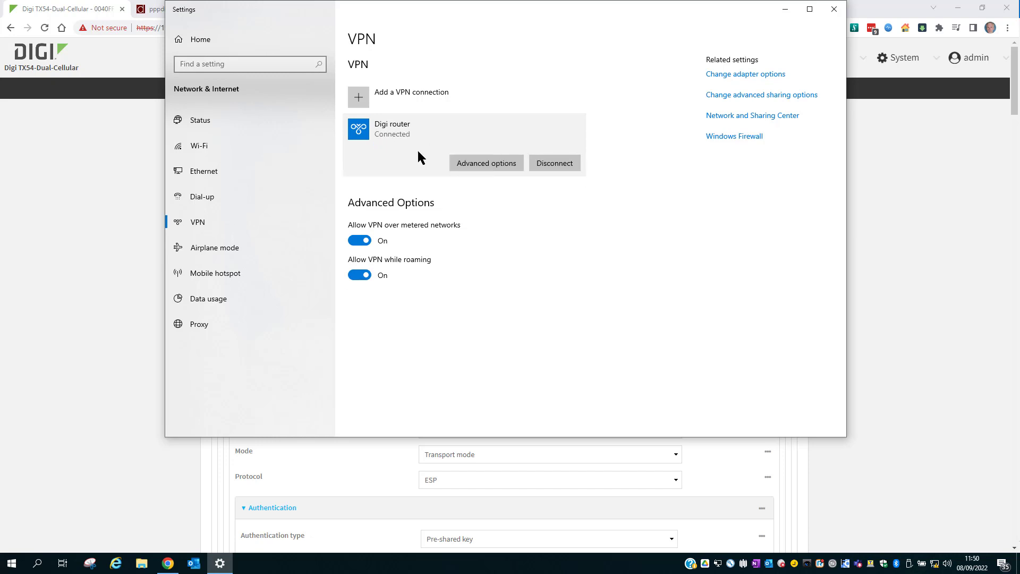
pyautogui.press('super')
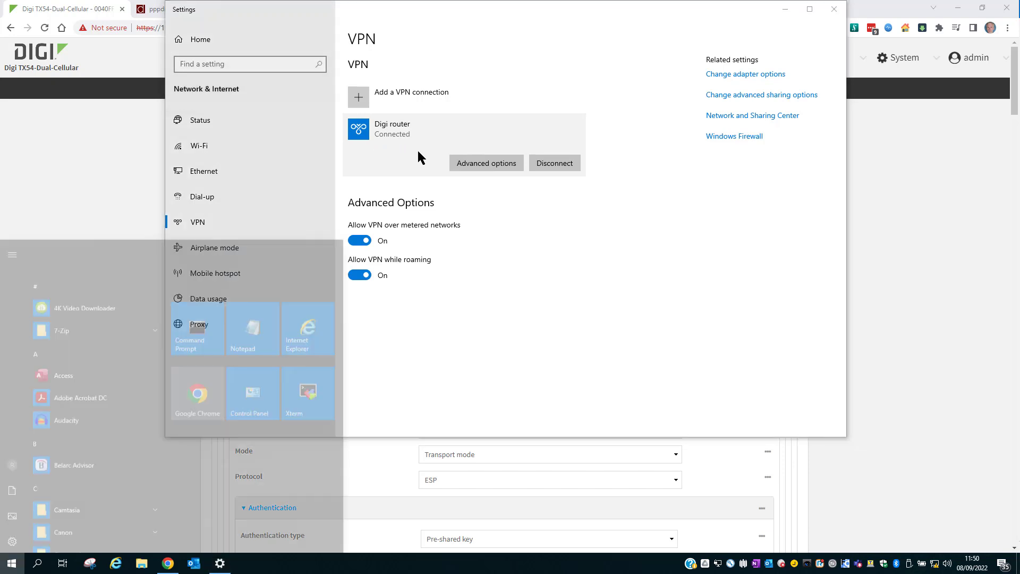
# In Command Prompt, run route print and highlight the 0.0.0.0 route via 192.168.254.10.
pyautogui.write('cmd')
pyautogui.press('Return')
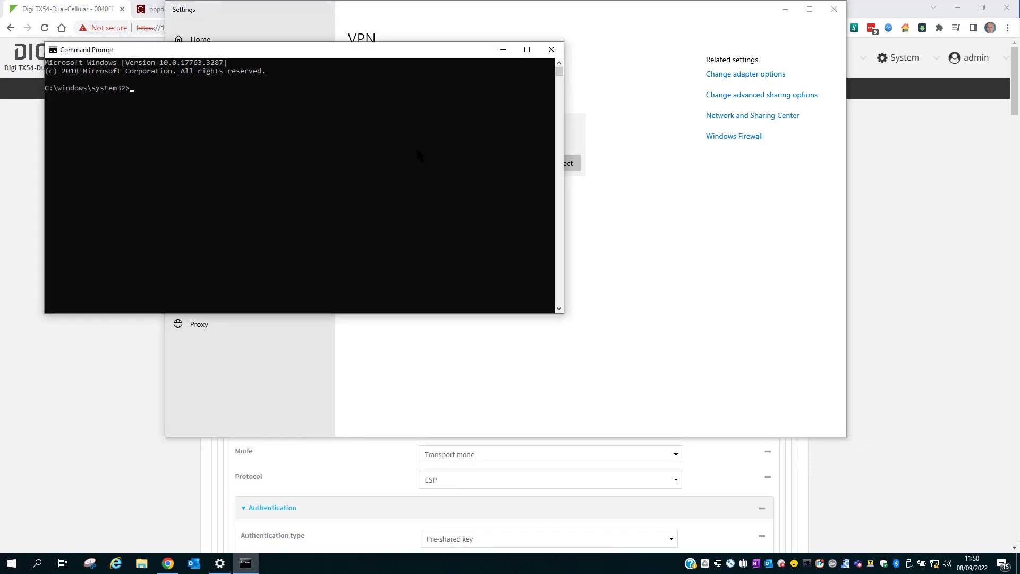
pyautogui.moveTo(357, 50); pyautogui.dragTo(537, 231)
pyautogui.click(509, 275)
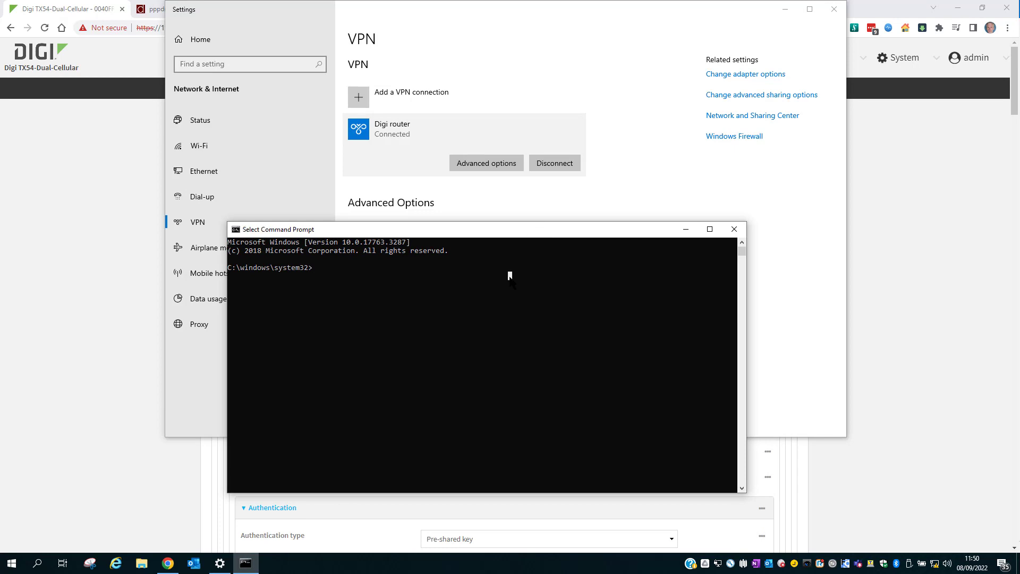
pyautogui.write('route print')
pyautogui.press('Return')
pyautogui.scroll(15, 536, 304)
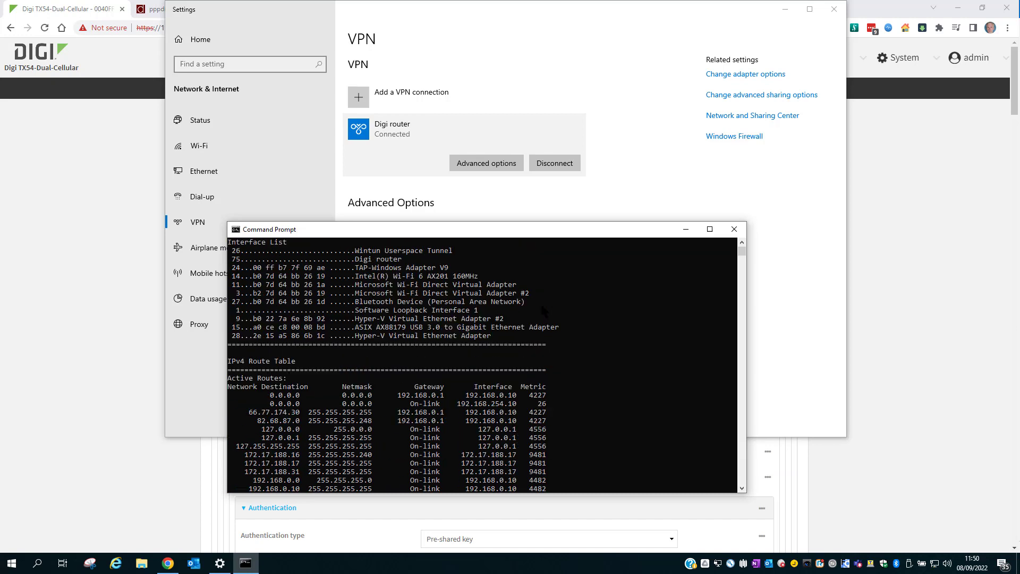
pyautogui.click(543, 403)
pyautogui.moveTo(543, 404); pyautogui.dragTo(235, 404)
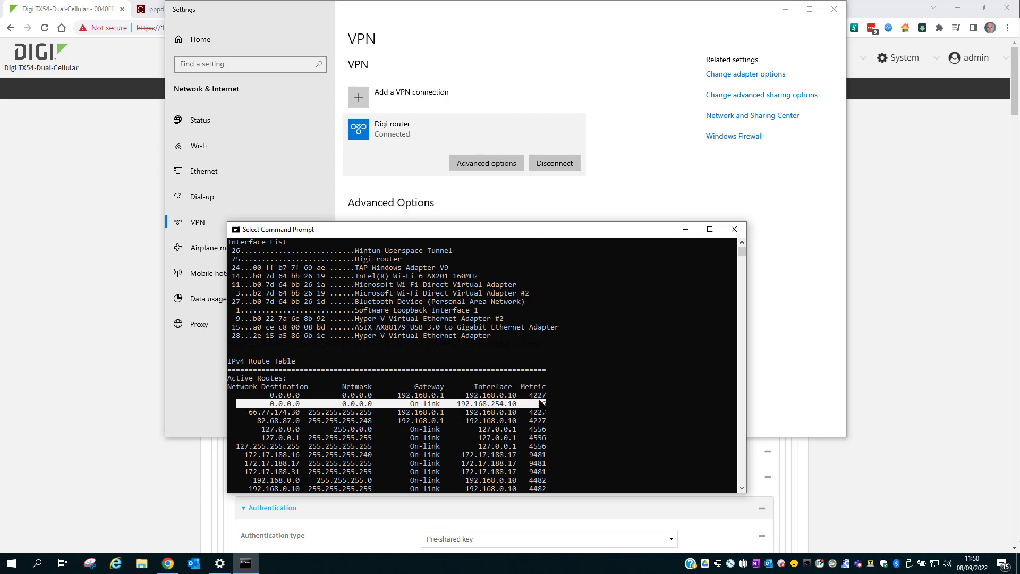
pyautogui.press('Return')
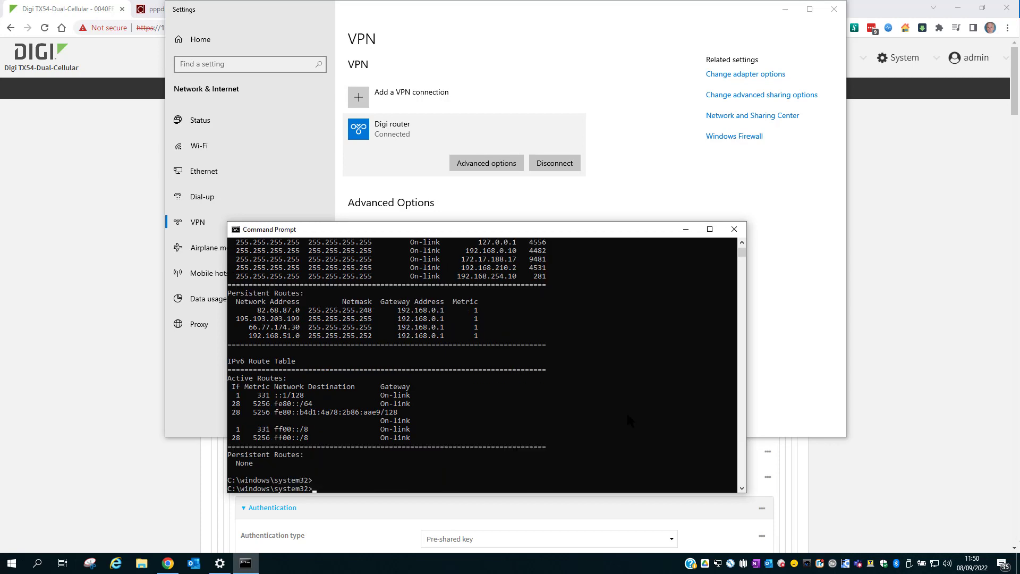
# Ping 8.8.8.8, then trace its route with tracert -d 8.8.8.8.
pyautogui.write('ping 8.8.8.8')
pyautogui.press('Return')
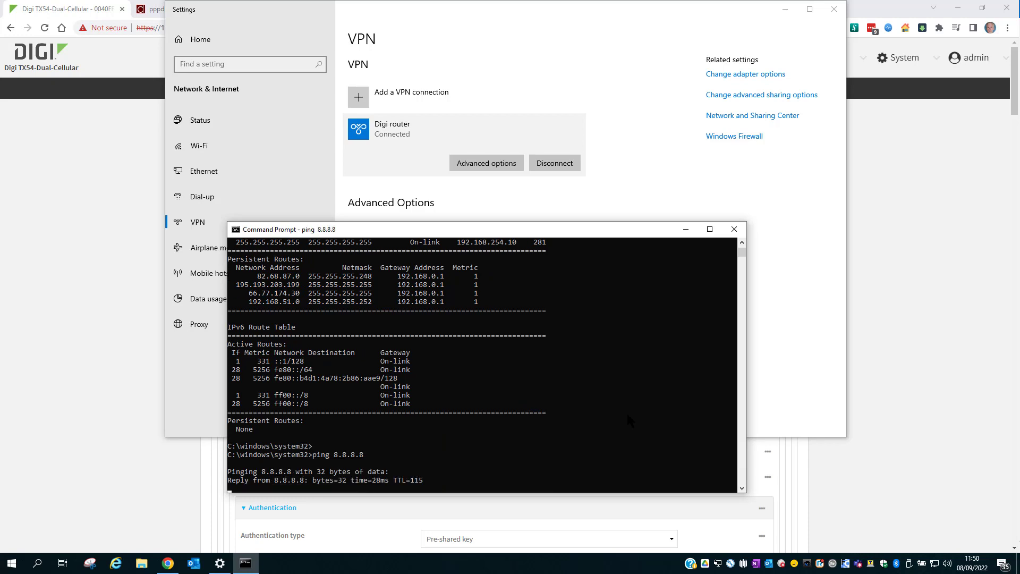
pyautogui.hotkey('ctrl', 'c')
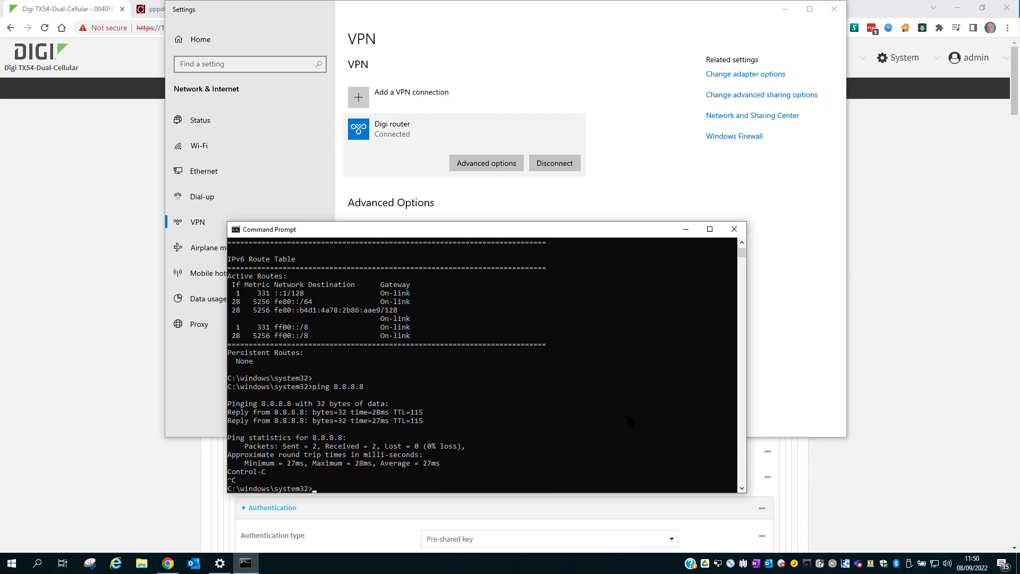
pyautogui.write('tracert -d 8.8.8.8')
pyautogui.press('Return')
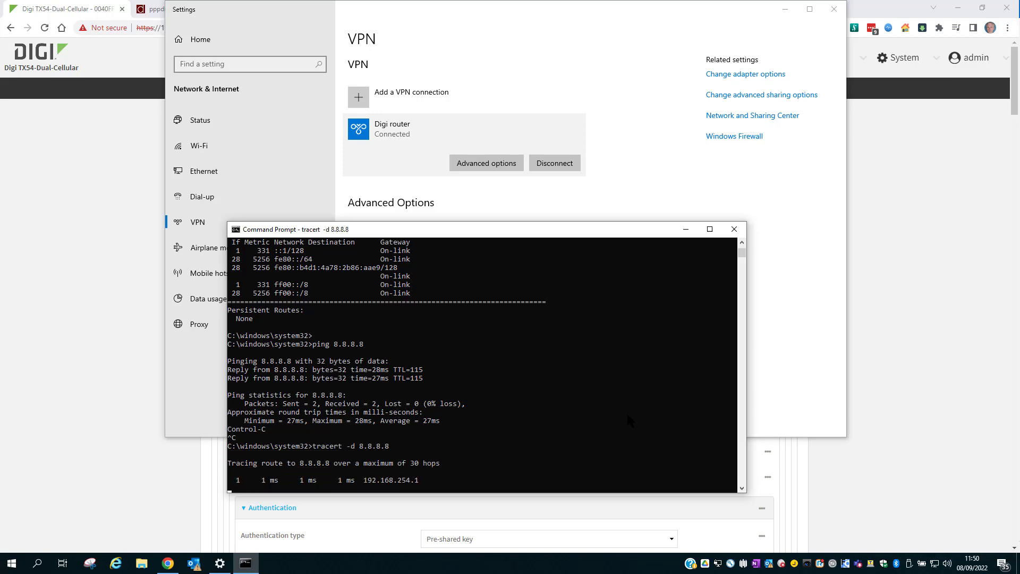